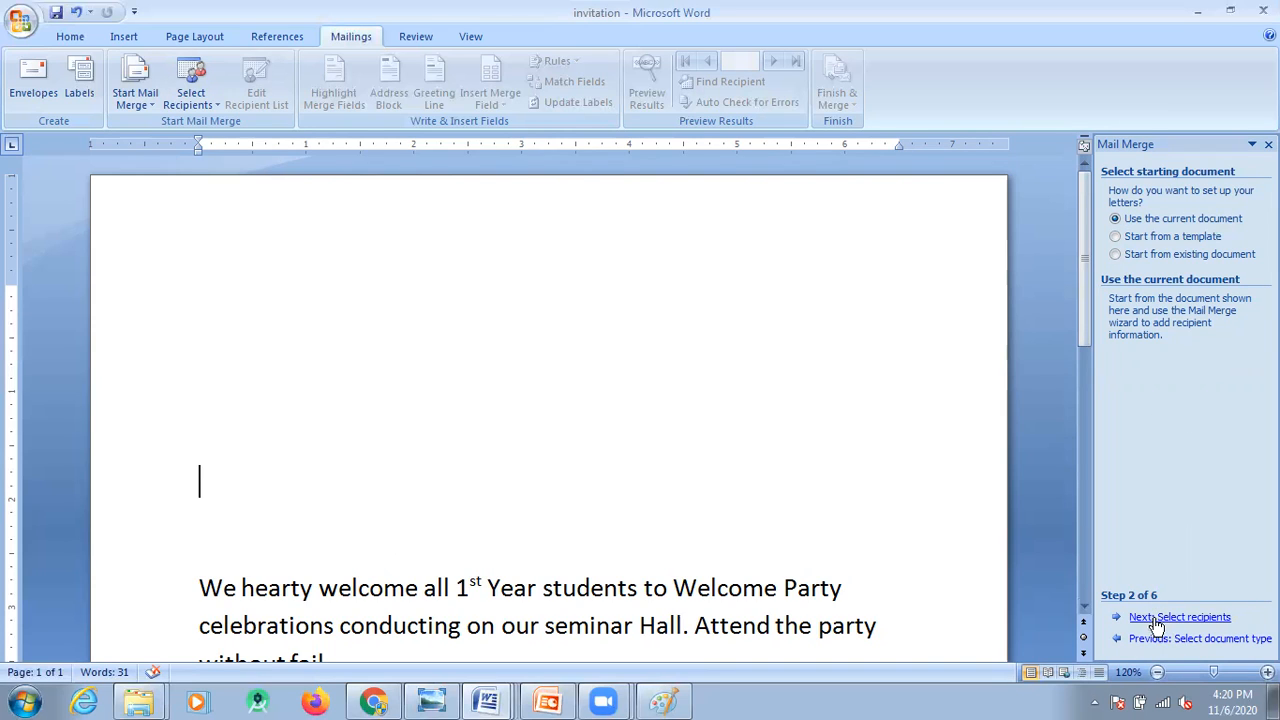
Advance the mail merge to recipient selection and start creating a newly typed recipient list
{"action": "left_click", "coordinate": [1207, 619]}
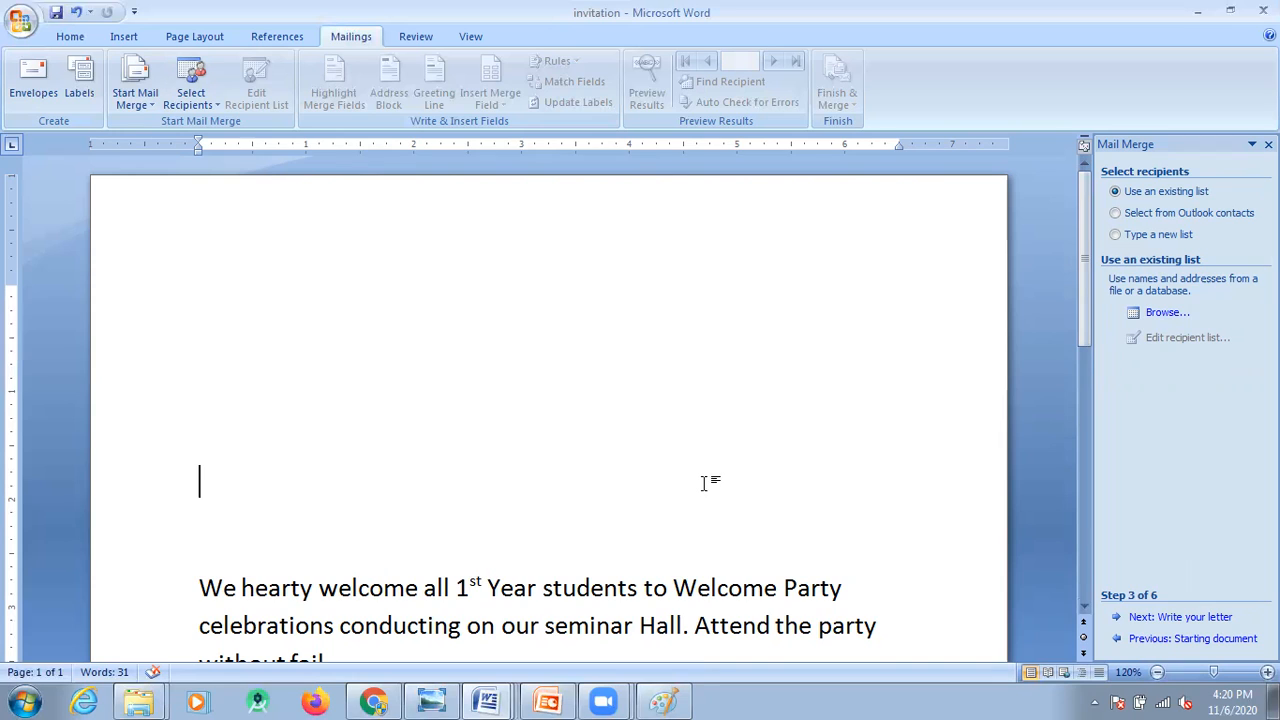
{"action": "left_click", "coordinate": [1165, 314]}
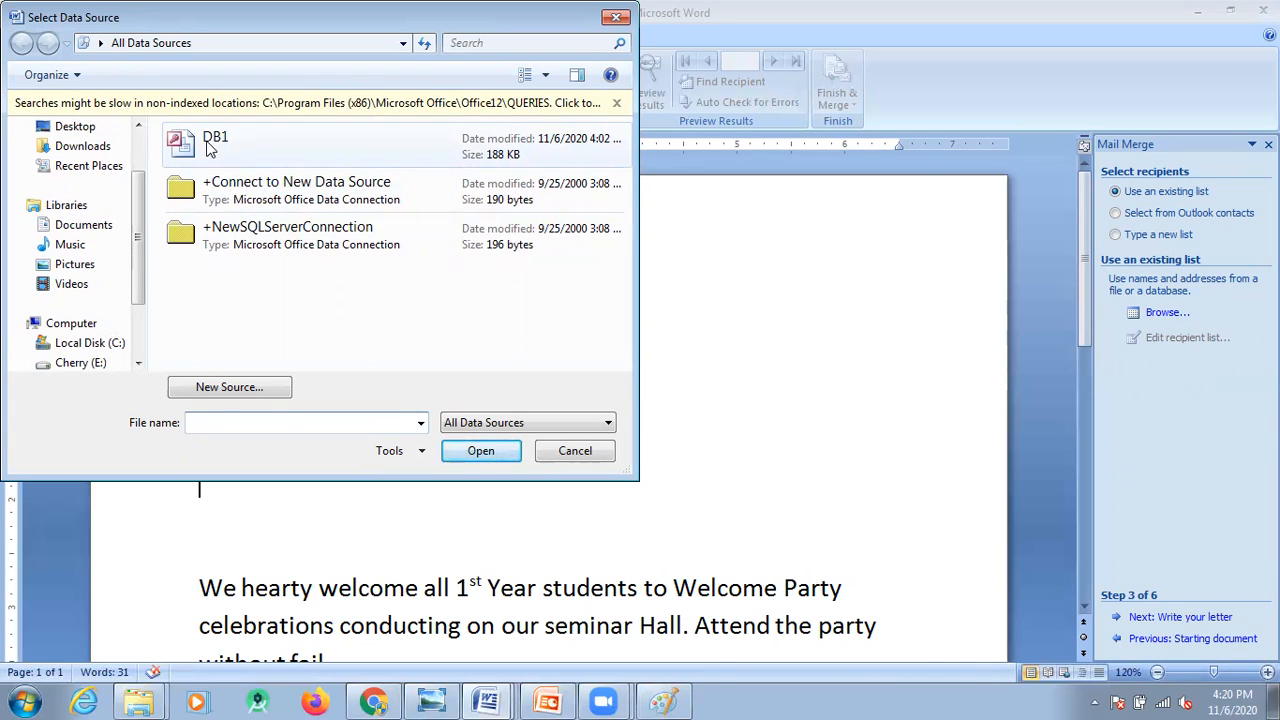
{"action": "left_click", "coordinate": [575, 452]}
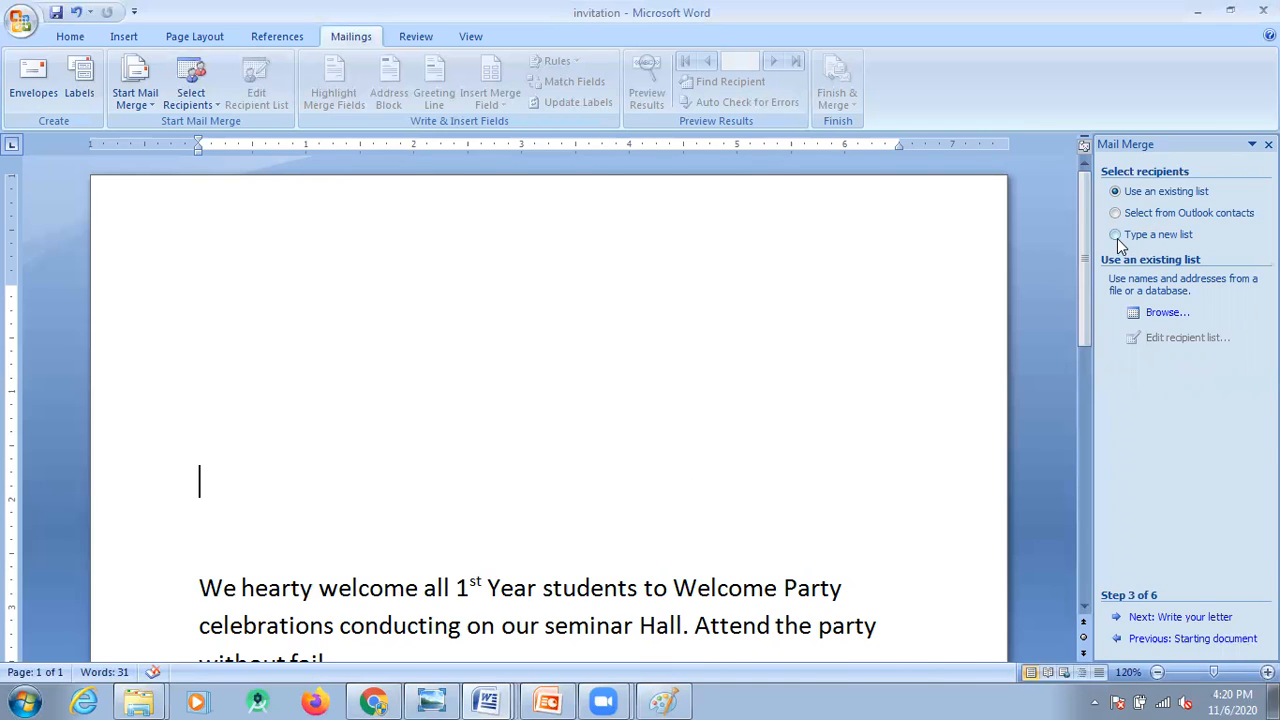
{"action": "left_click", "coordinate": [1115, 235]}
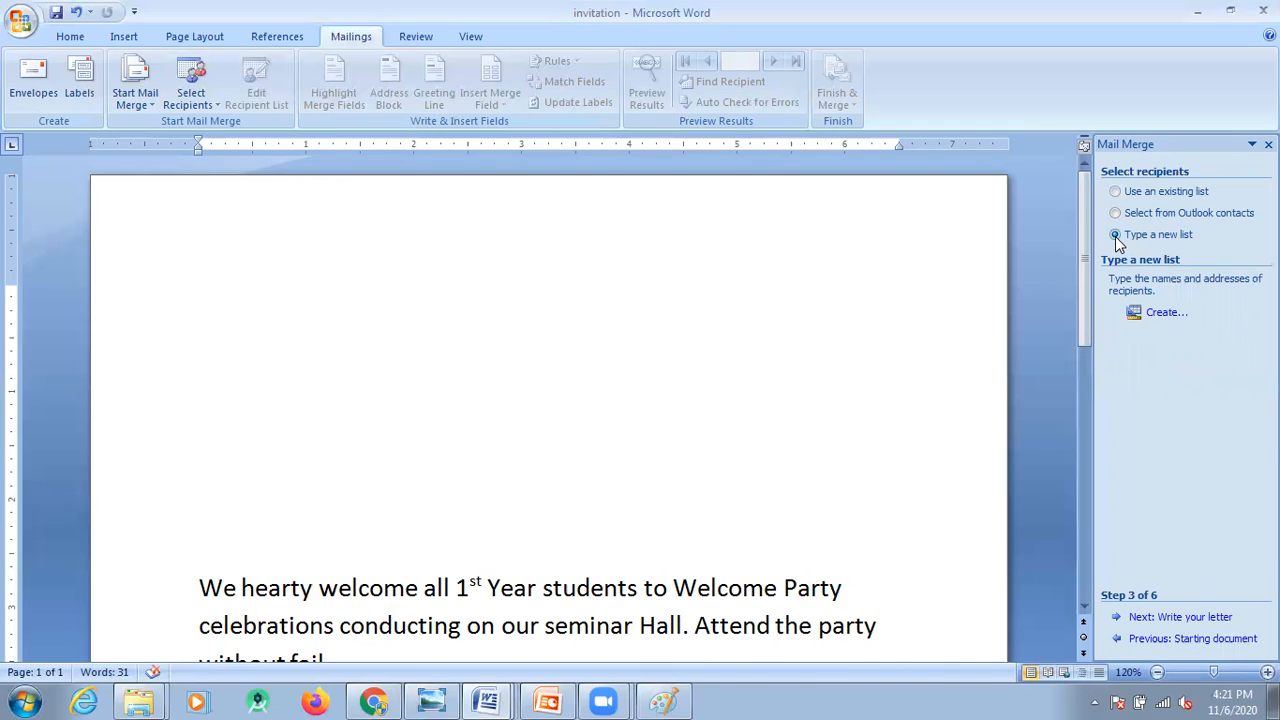
{"action": "left_click", "coordinate": [1166, 313]}
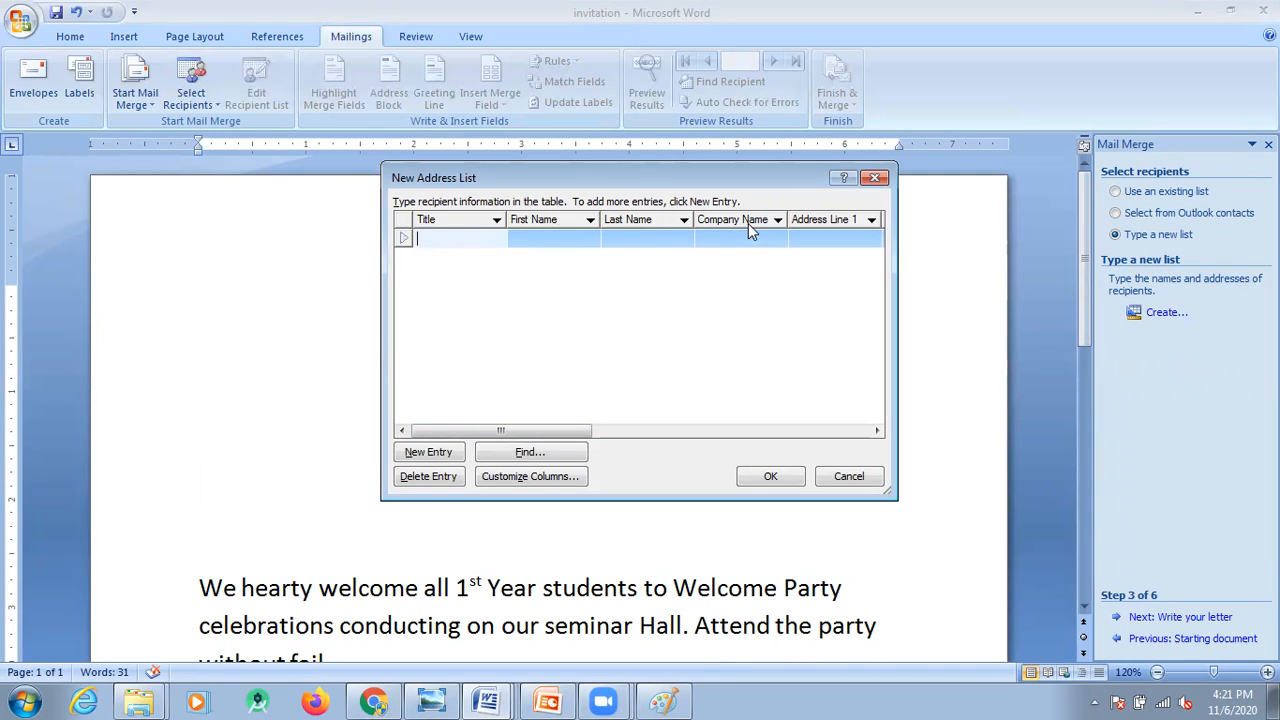
Customize the new address list's columns by deleting the Title field
{"action": "left_click_drag", "start_coordinate": [574, 432], "coordinate": [508, 428]}
{"action": "left_click", "coordinate": [530, 478]}
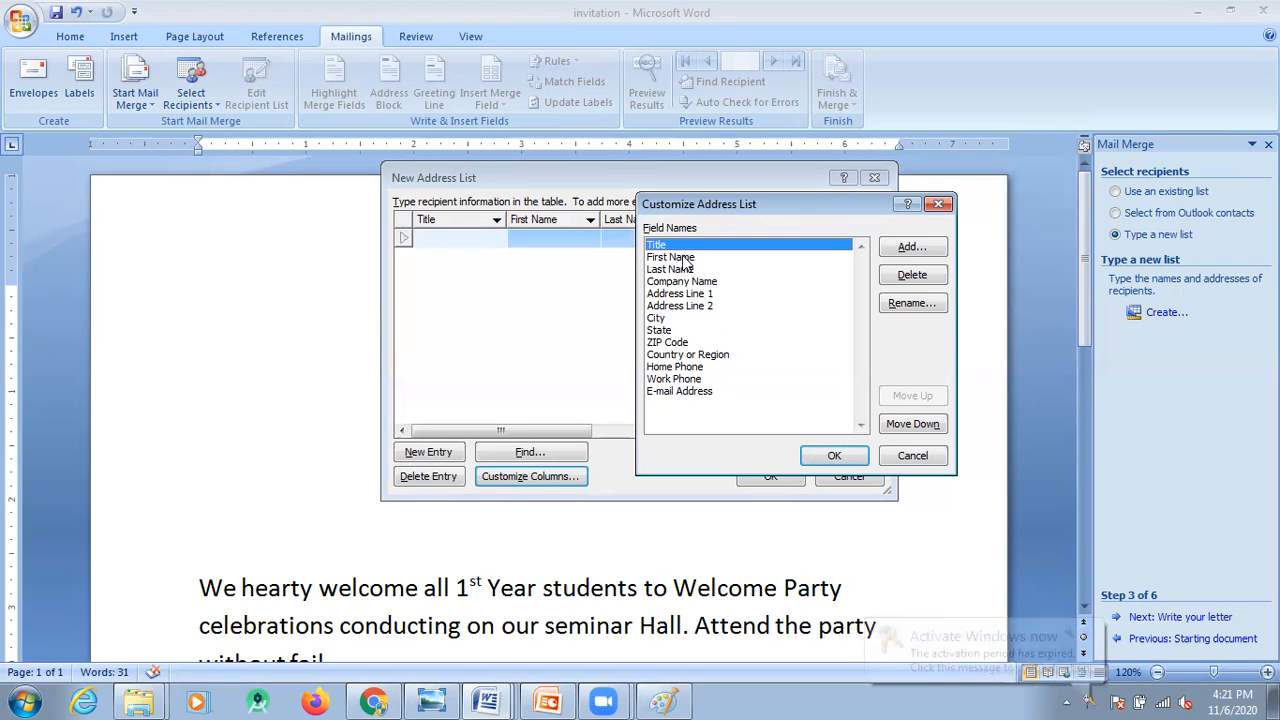
{"action": "left_click", "coordinate": [910, 276]}
{"action": "left_click", "coordinate": [620, 401]}
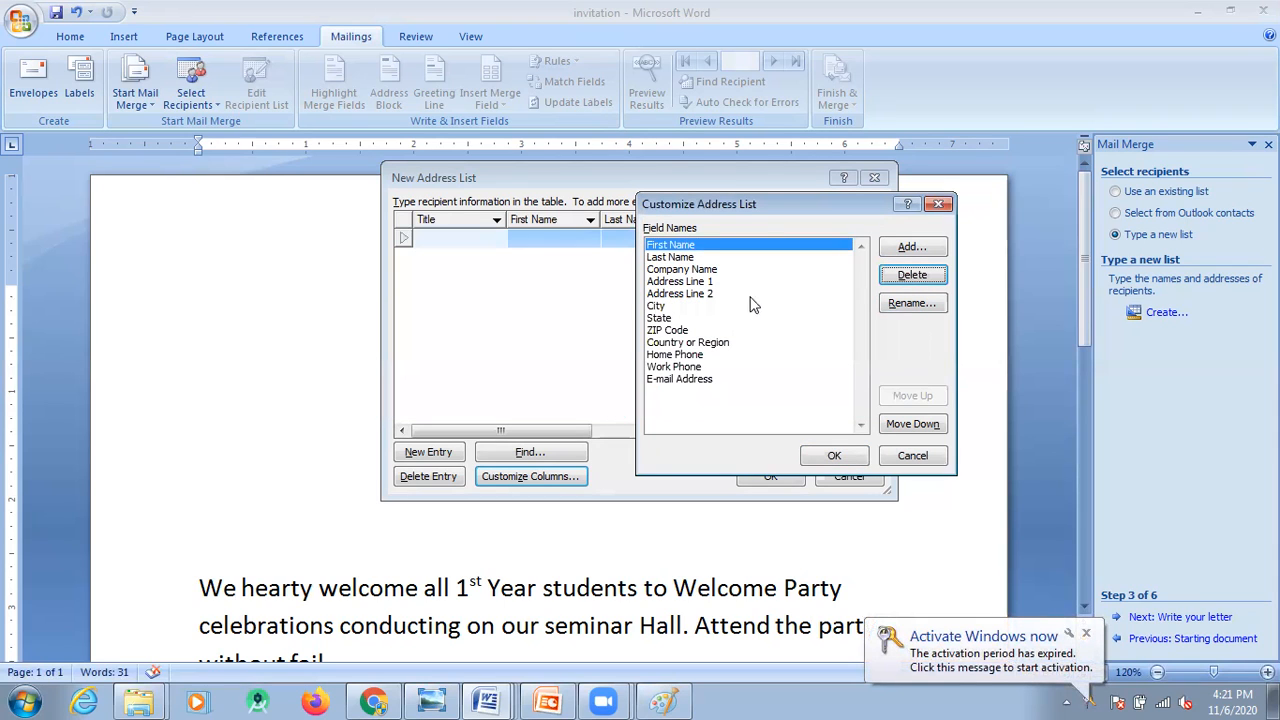
{"action": "left_click", "coordinate": [907, 302]}
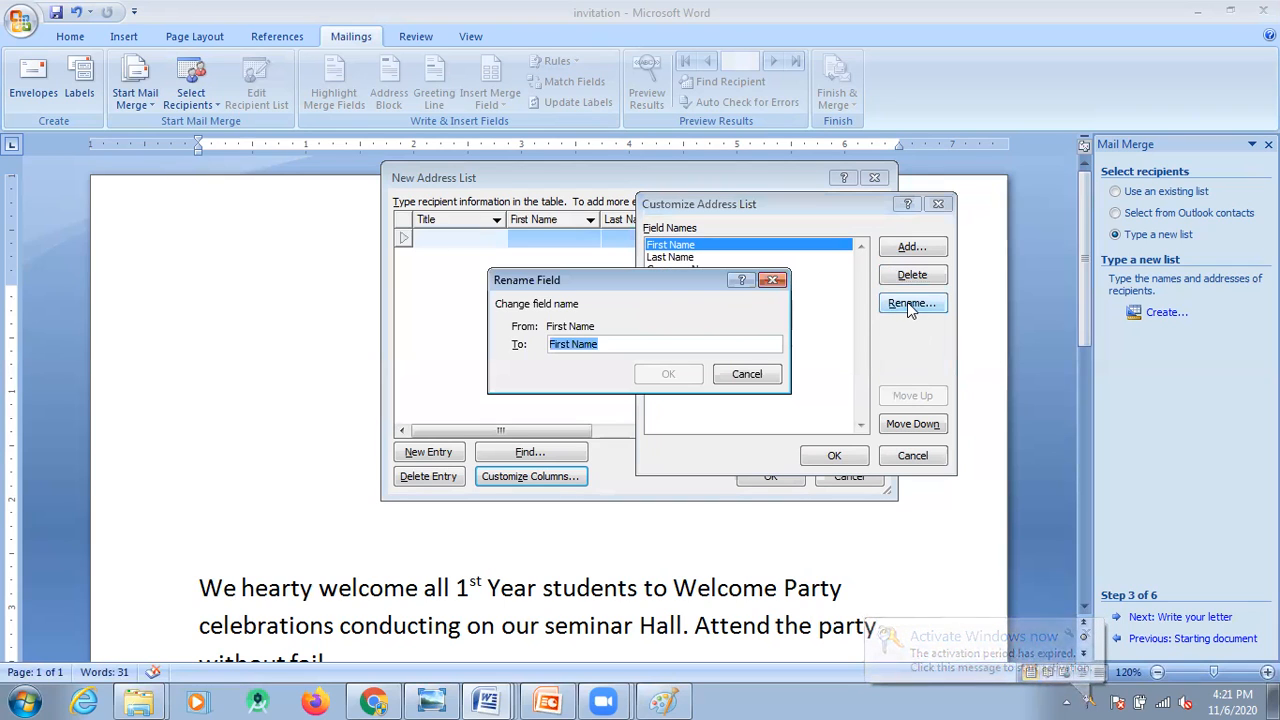
{"action": "type", "text": "Name"}
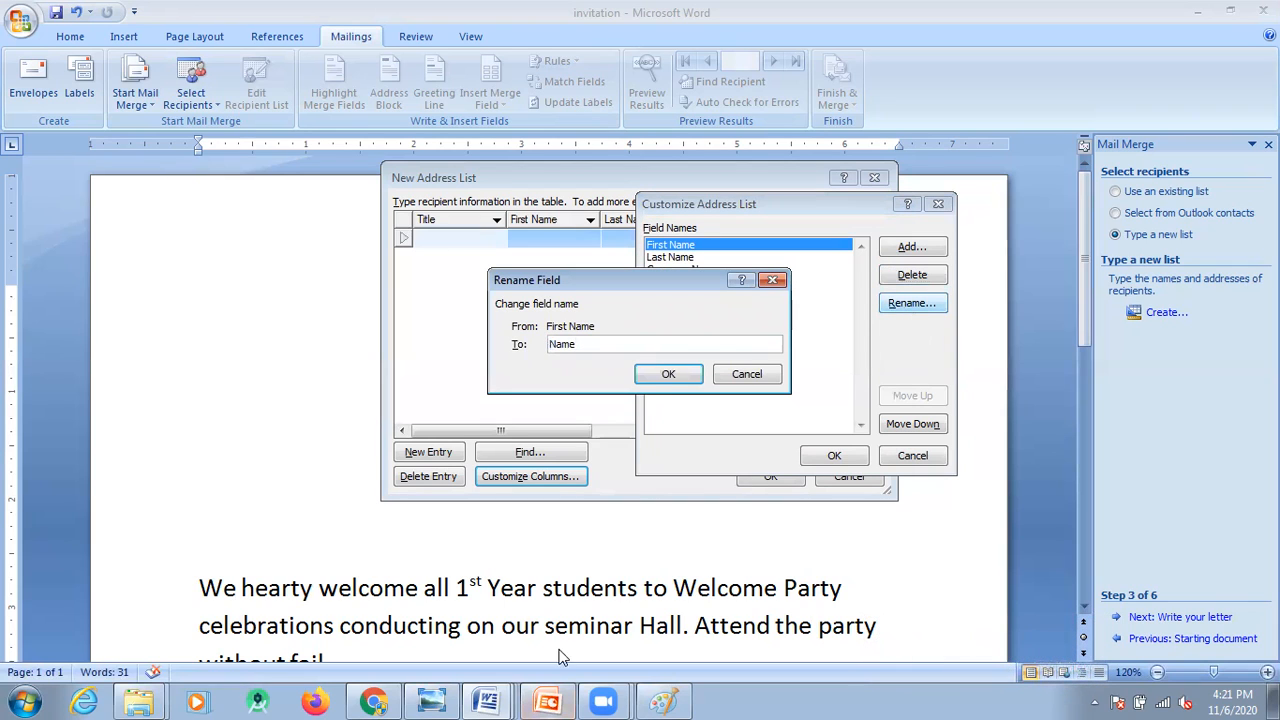
{"action": "left_click", "coordinate": [772, 280]}
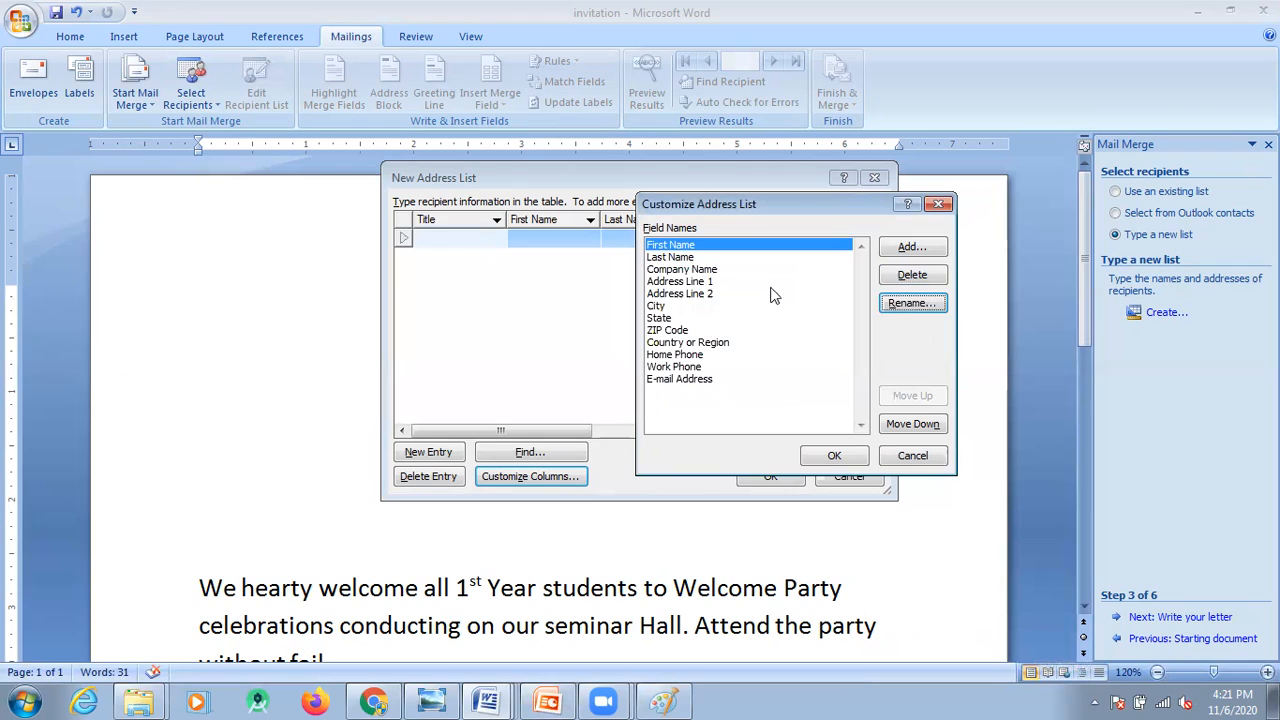
Rename the First Name field to Name in the address list's columns
{"action": "left_click", "coordinate": [909, 306]}
{"action": "key", "text": "BackSpace"}
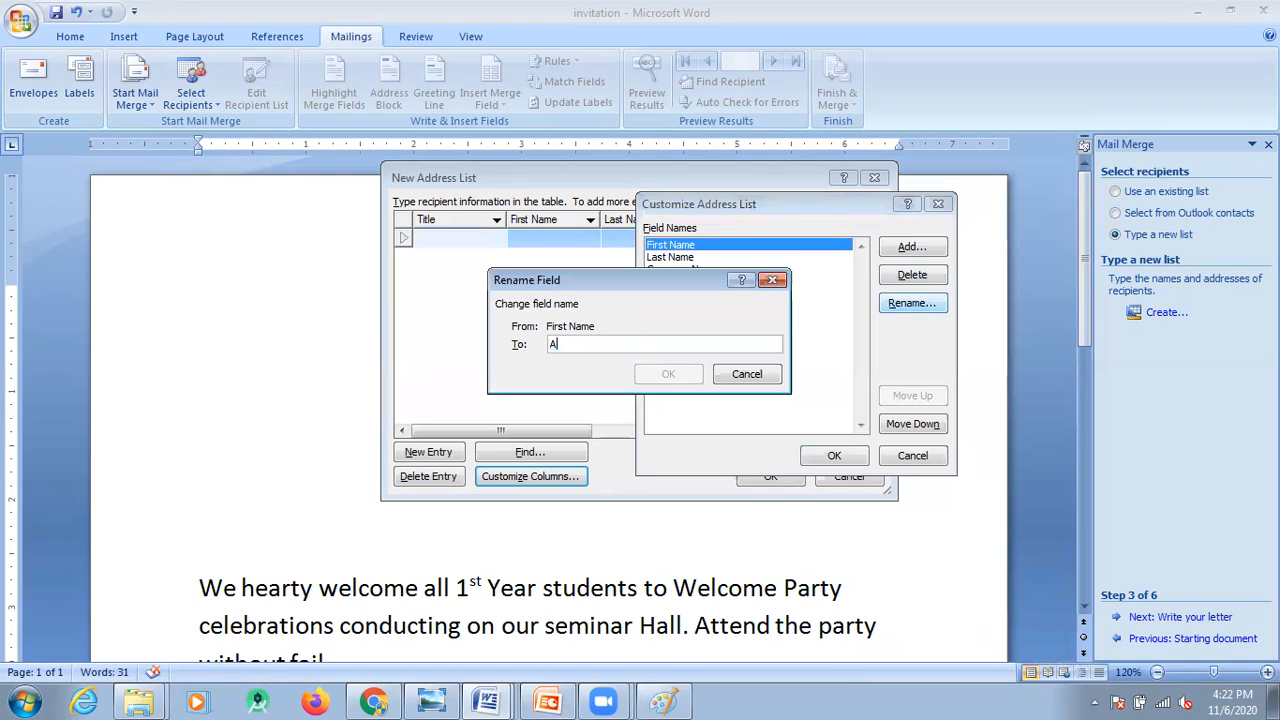
{"action": "type", "text": "Name"}
{"action": "left_click", "coordinate": [670, 378]}
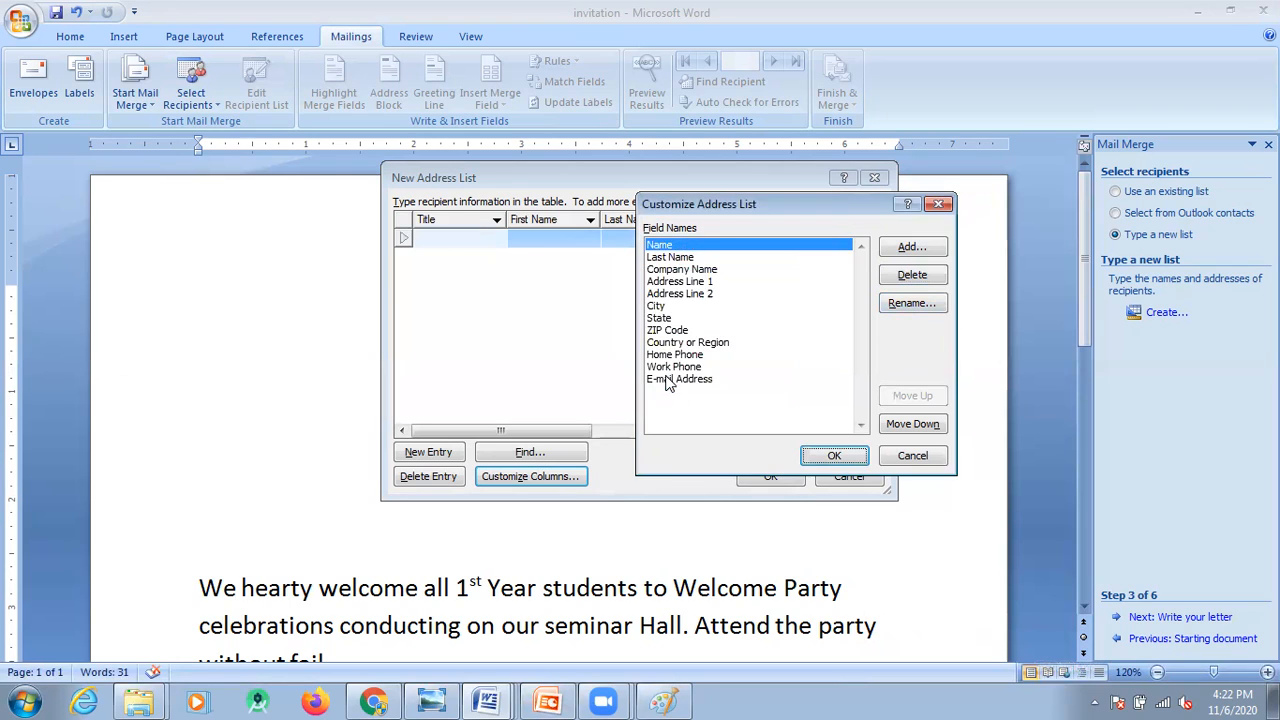
Delete the Last Name and Company Name fields from the address list
{"action": "left_click", "coordinate": [670, 258]}
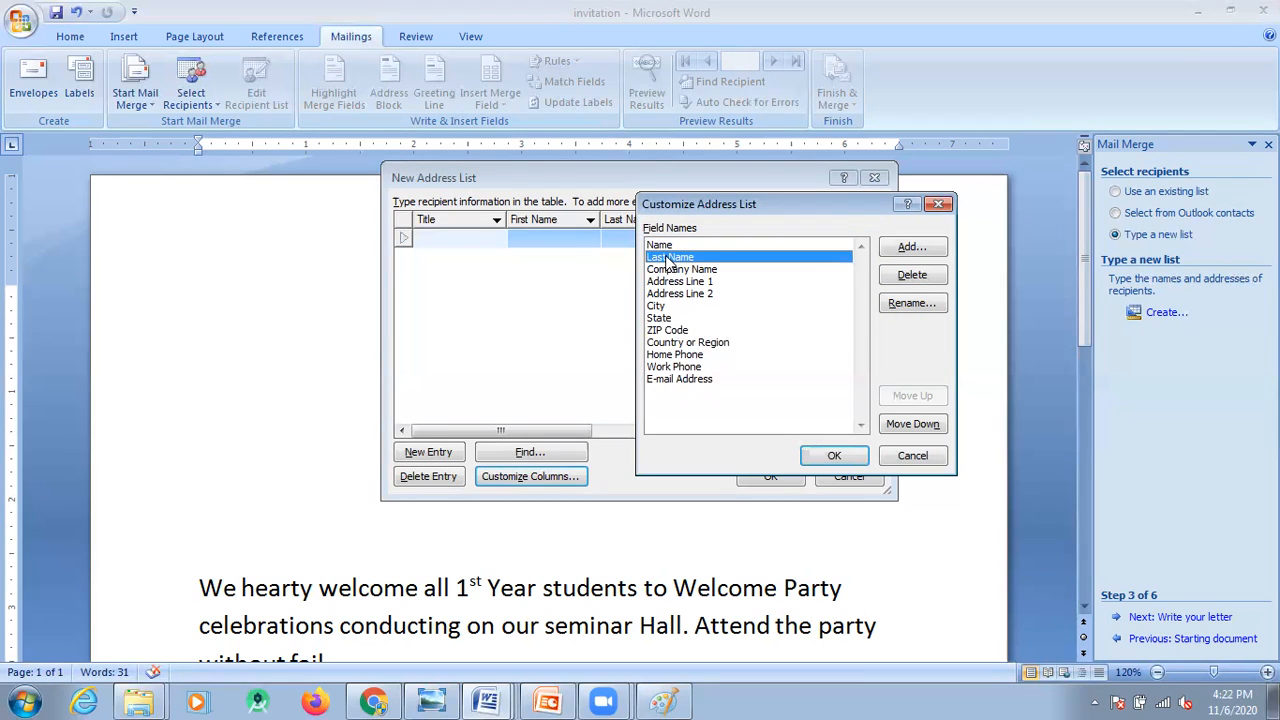
{"action": "left_click", "coordinate": [910, 275]}
{"action": "left_click", "coordinate": [606, 398]}
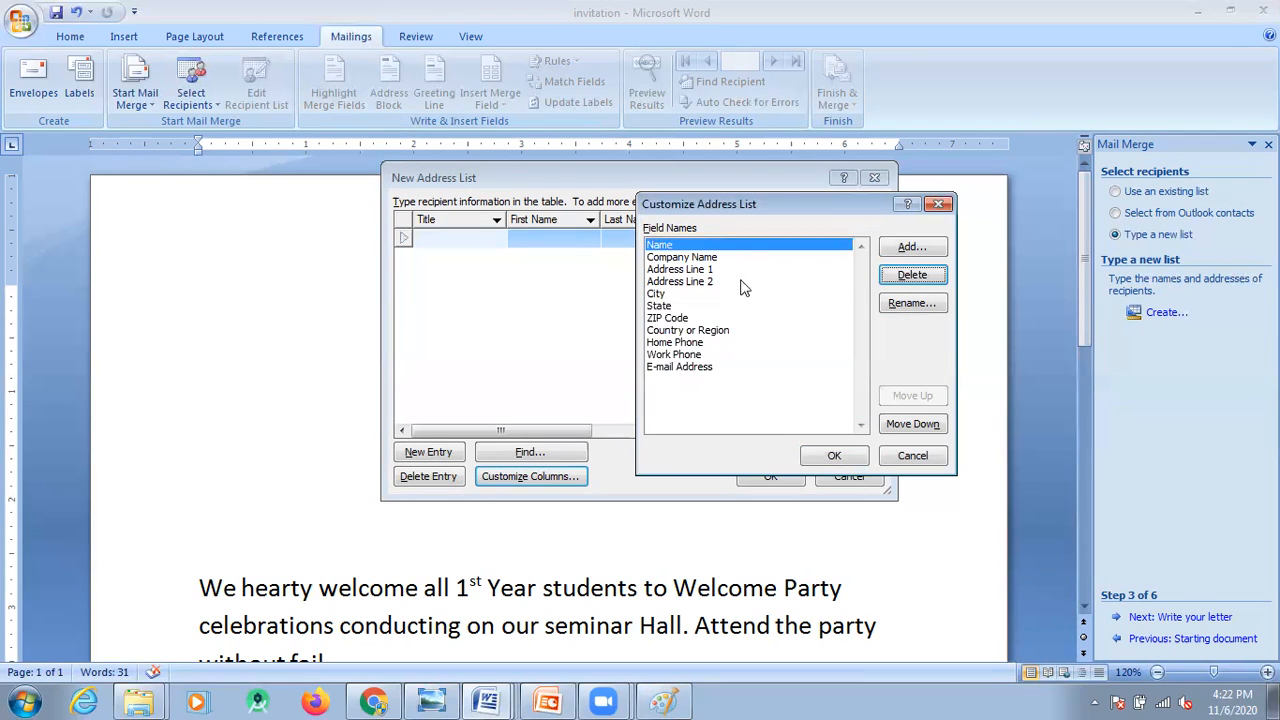
{"action": "left_click", "coordinate": [690, 258]}
{"action": "left_click", "coordinate": [910, 276]}
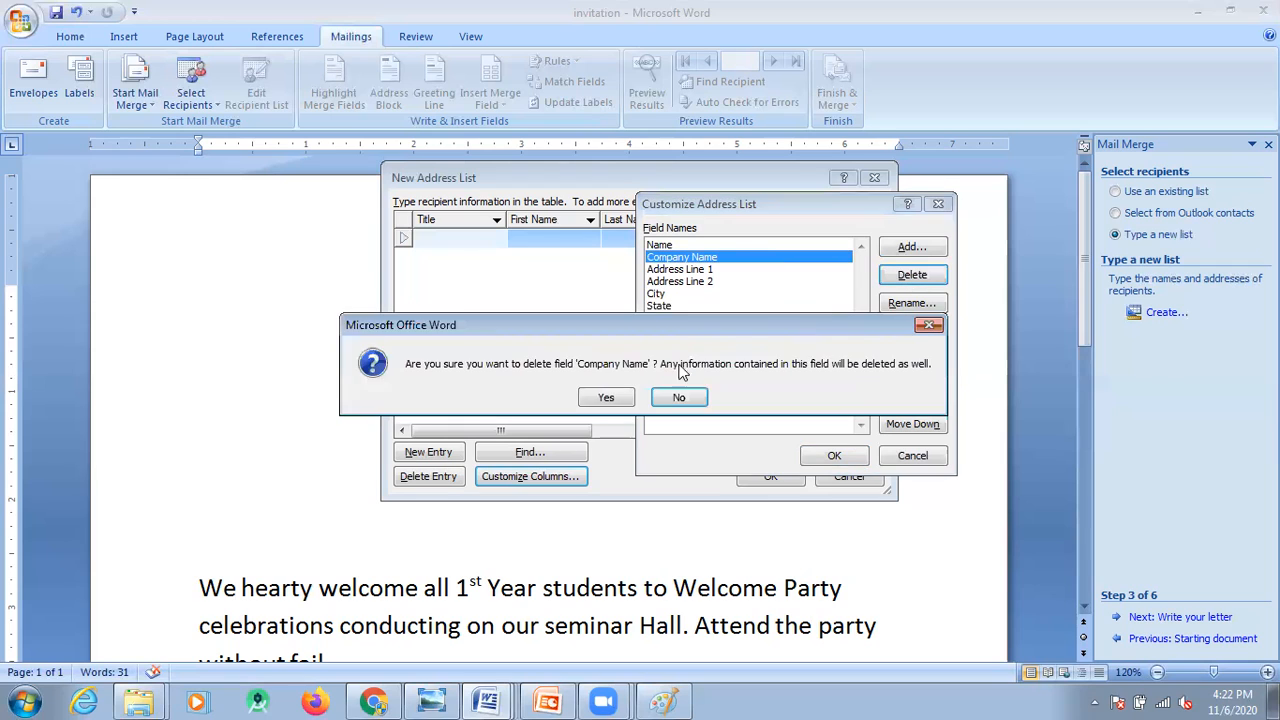
{"action": "left_click", "coordinate": [618, 400]}
Delete the Address Line 1 and Address Line 2 fields from the address list
{"action": "left_click", "coordinate": [681, 259]}
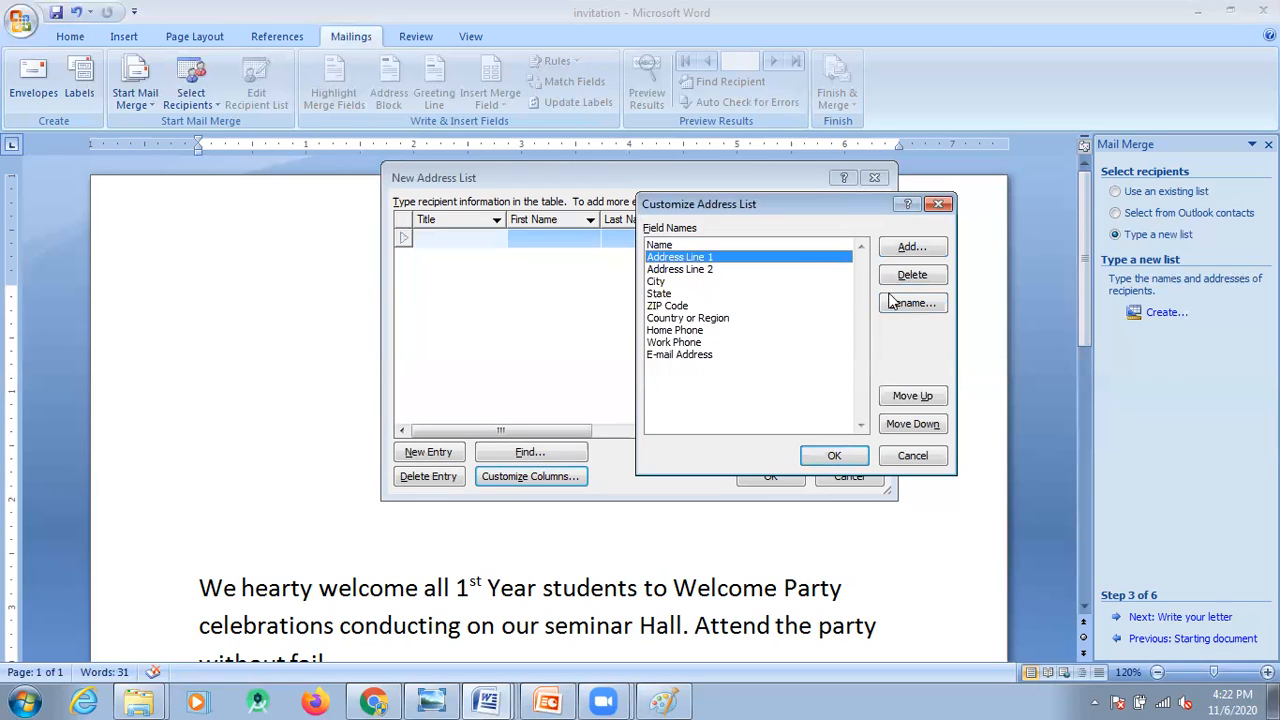
{"action": "left_click", "coordinate": [909, 275]}
{"action": "left_click", "coordinate": [622, 399]}
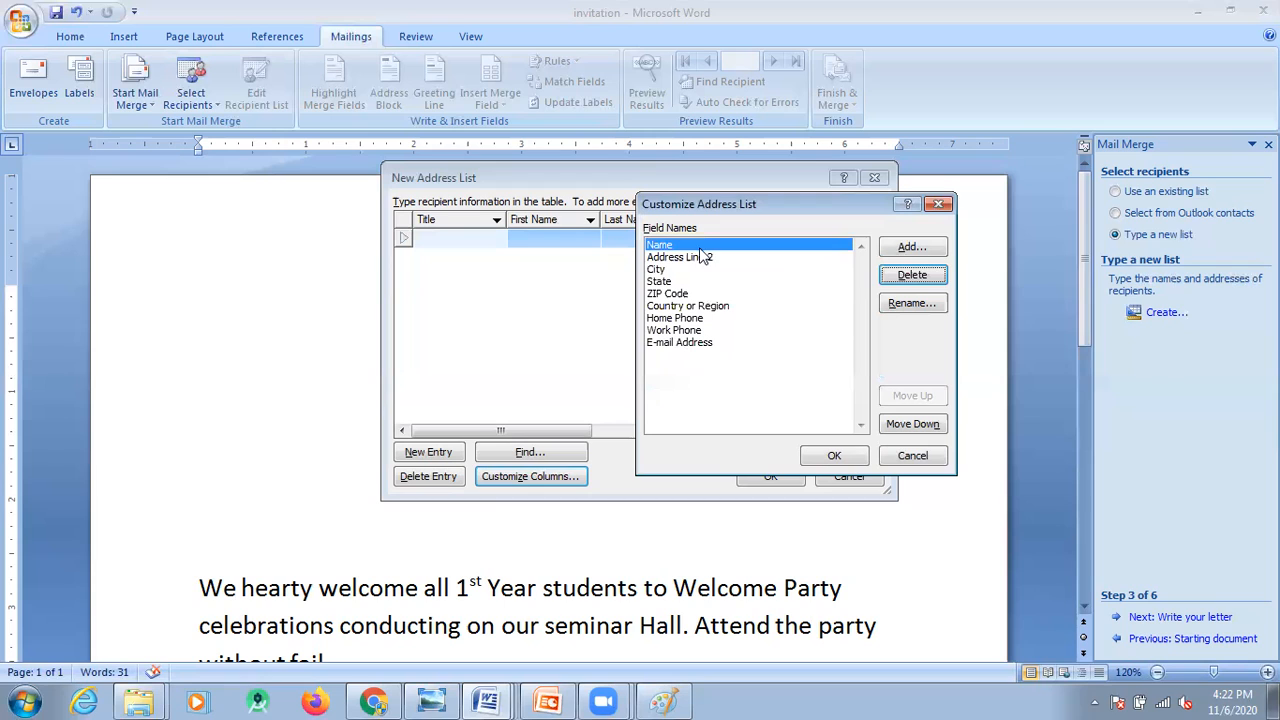
{"action": "left_click", "coordinate": [685, 258]}
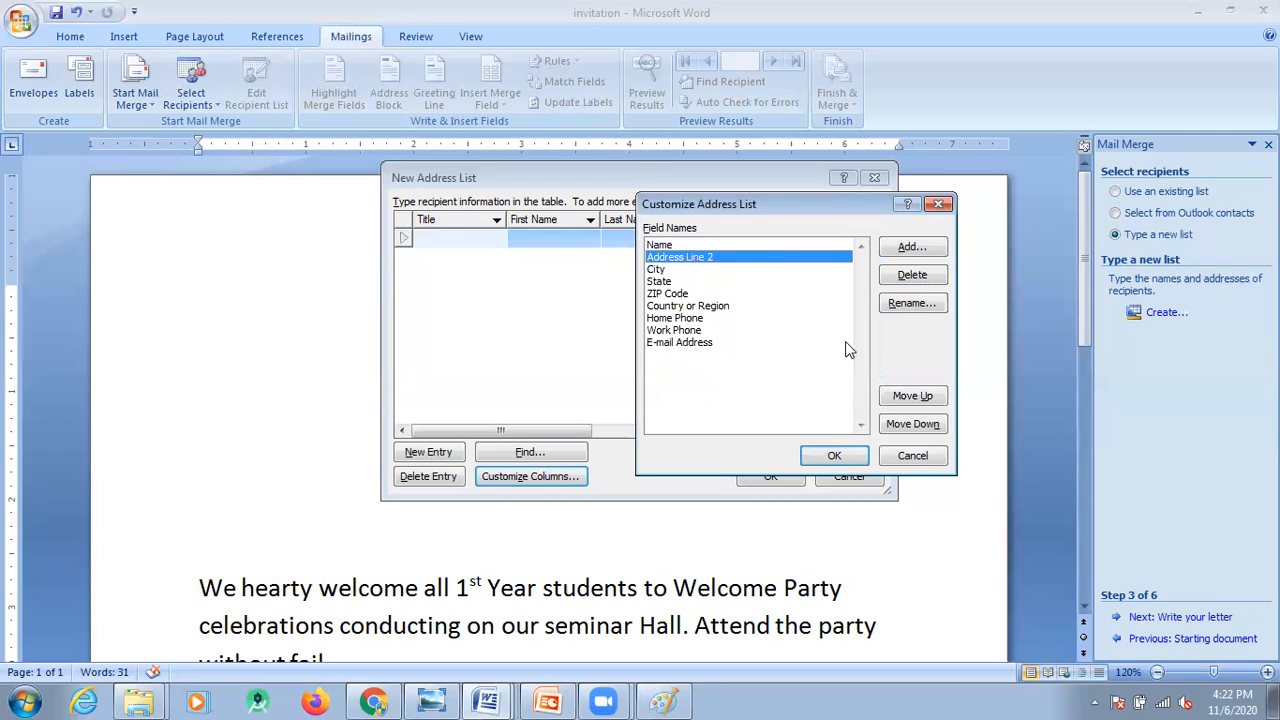
{"action": "left_click", "coordinate": [912, 275]}
{"action": "left_click", "coordinate": [620, 398]}
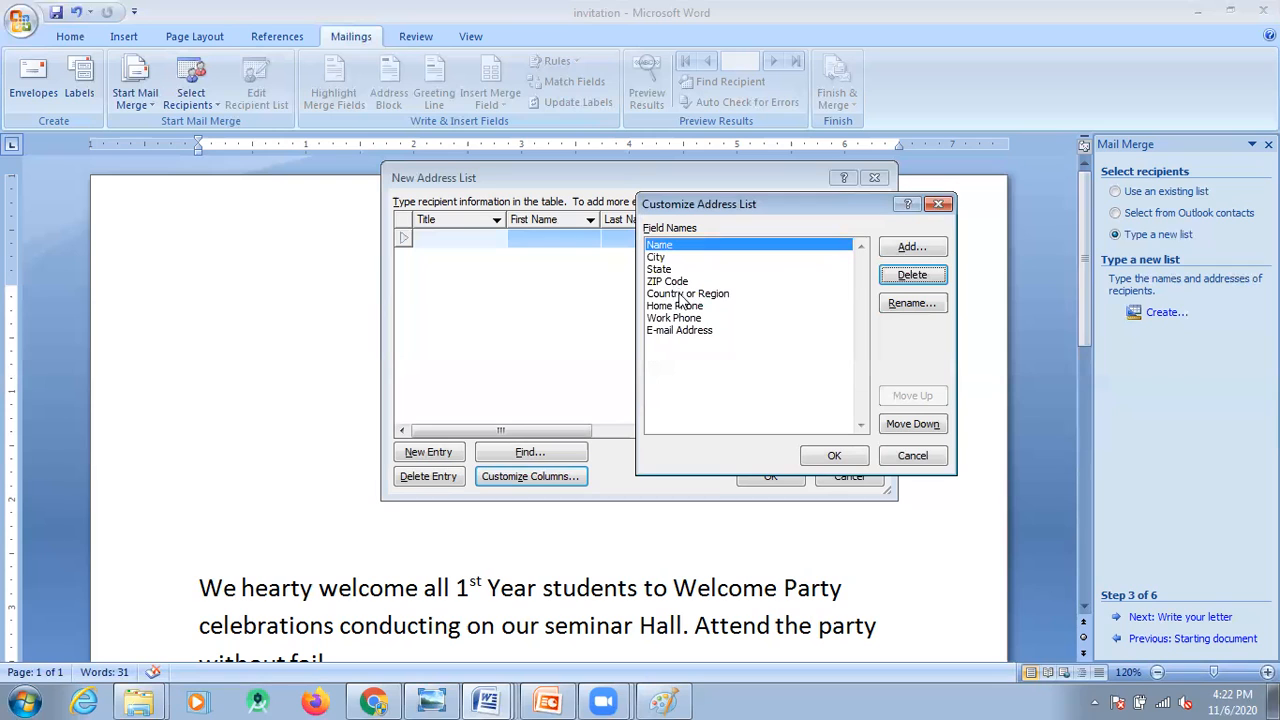
Delete the Country or Region and Home Phone fields from the address list
{"action": "left_click", "coordinate": [682, 293]}
{"action": "left_click", "coordinate": [912, 275]}
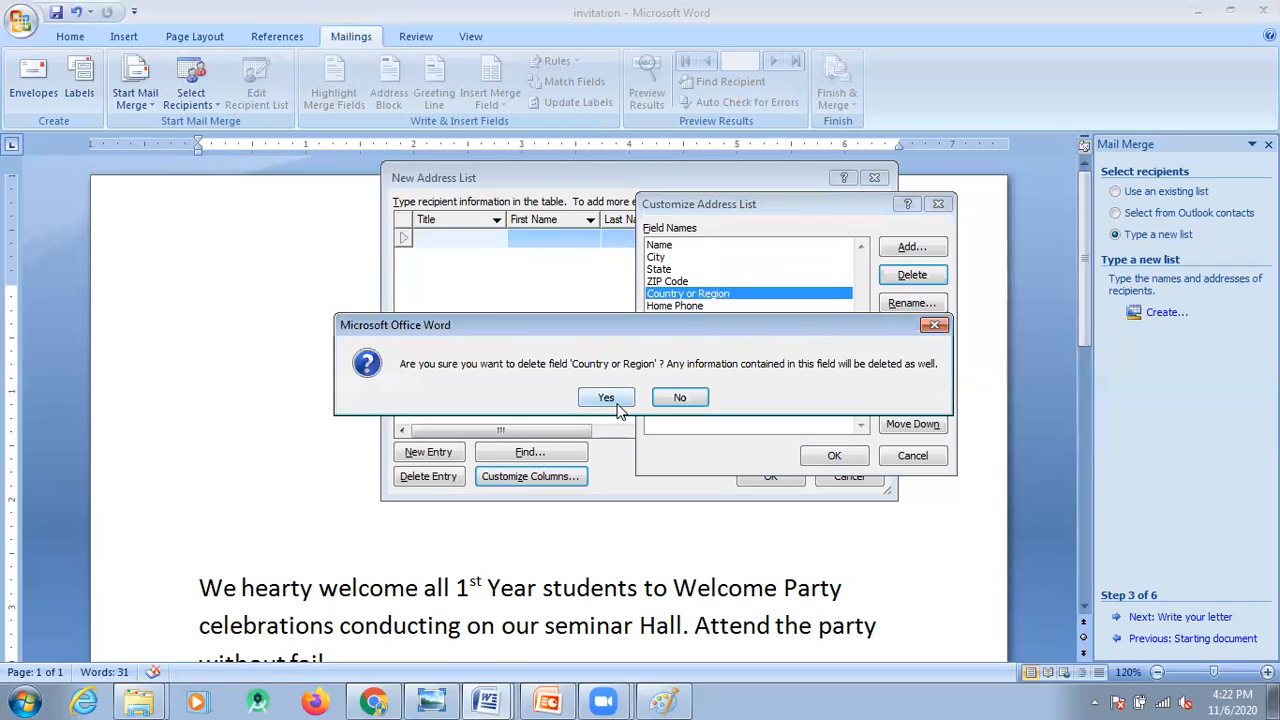
{"action": "left_click", "coordinate": [606, 398]}
{"action": "left_click", "coordinate": [690, 295]}
{"action": "left_click", "coordinate": [912, 275]}
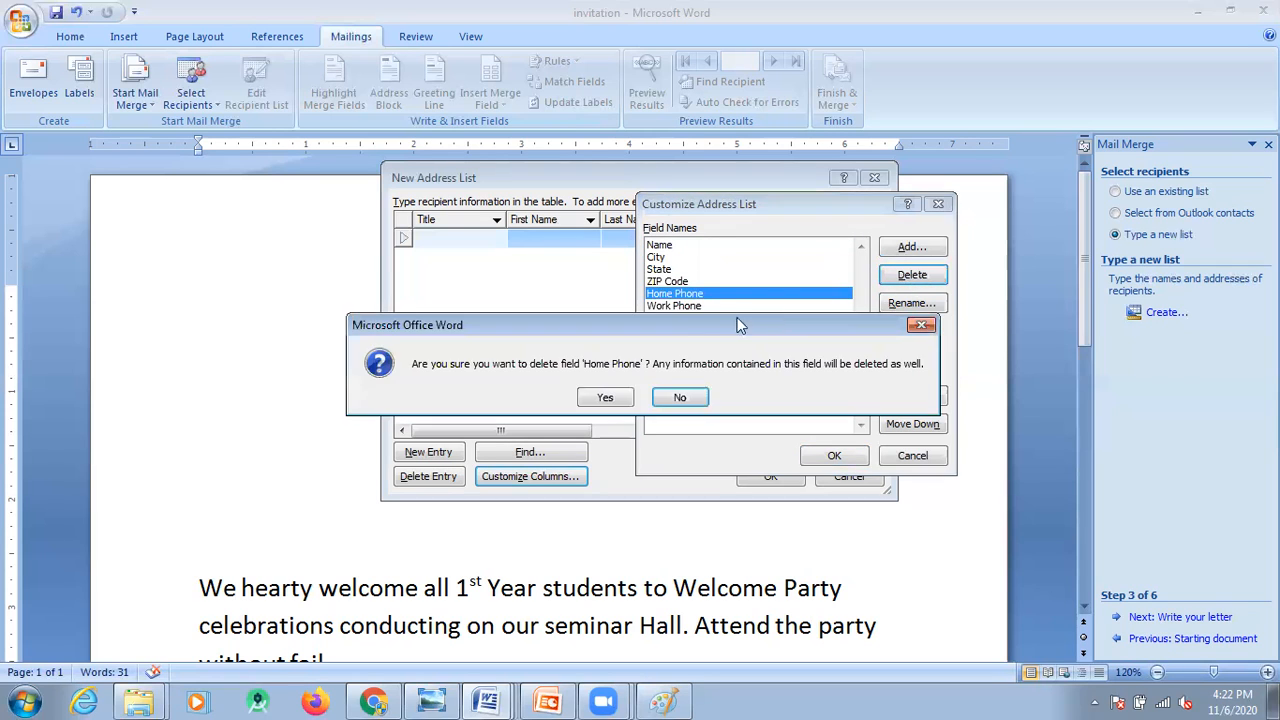
{"action": "left_click", "coordinate": [605, 397]}
Delete the Work Phone and E-mail Address fields from the address list
{"action": "left_click", "coordinate": [676, 295]}
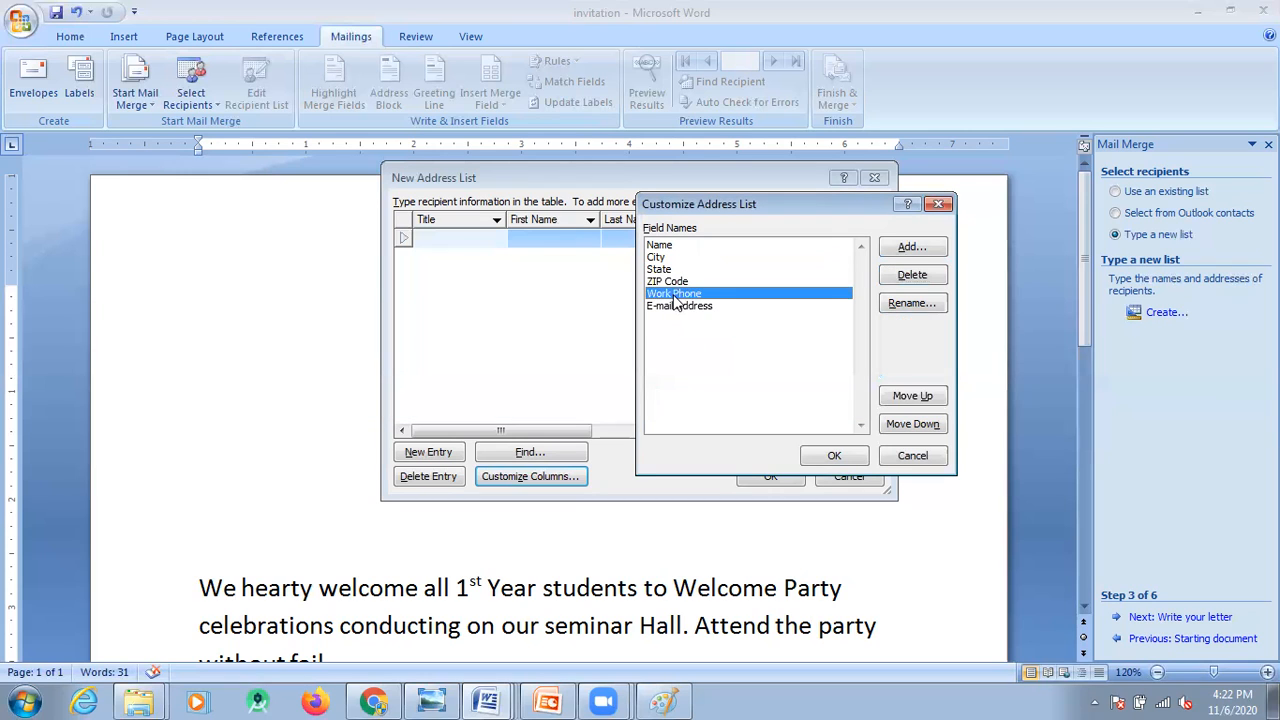
{"action": "left_click", "coordinate": [912, 275]}
{"action": "left_click", "coordinate": [606, 397]}
{"action": "left_click", "coordinate": [701, 294]}
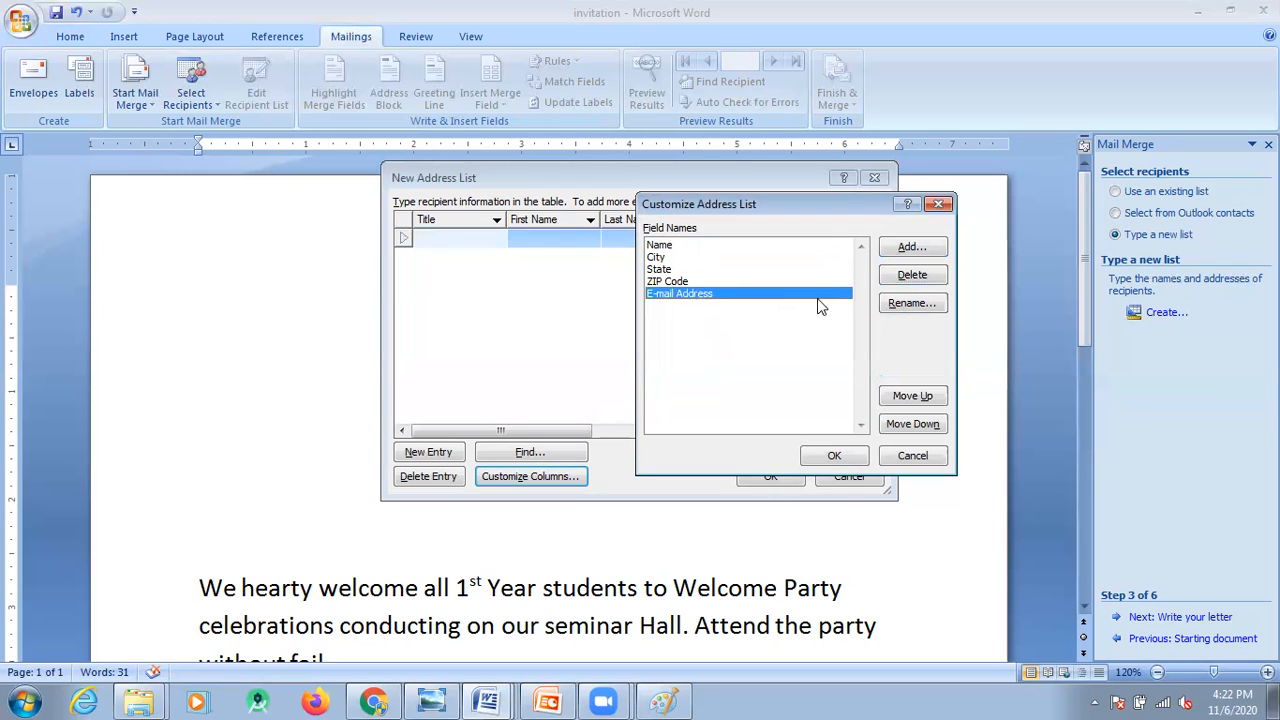
{"action": "left_click", "coordinate": [912, 275]}
{"action": "left_click", "coordinate": [606, 397]}
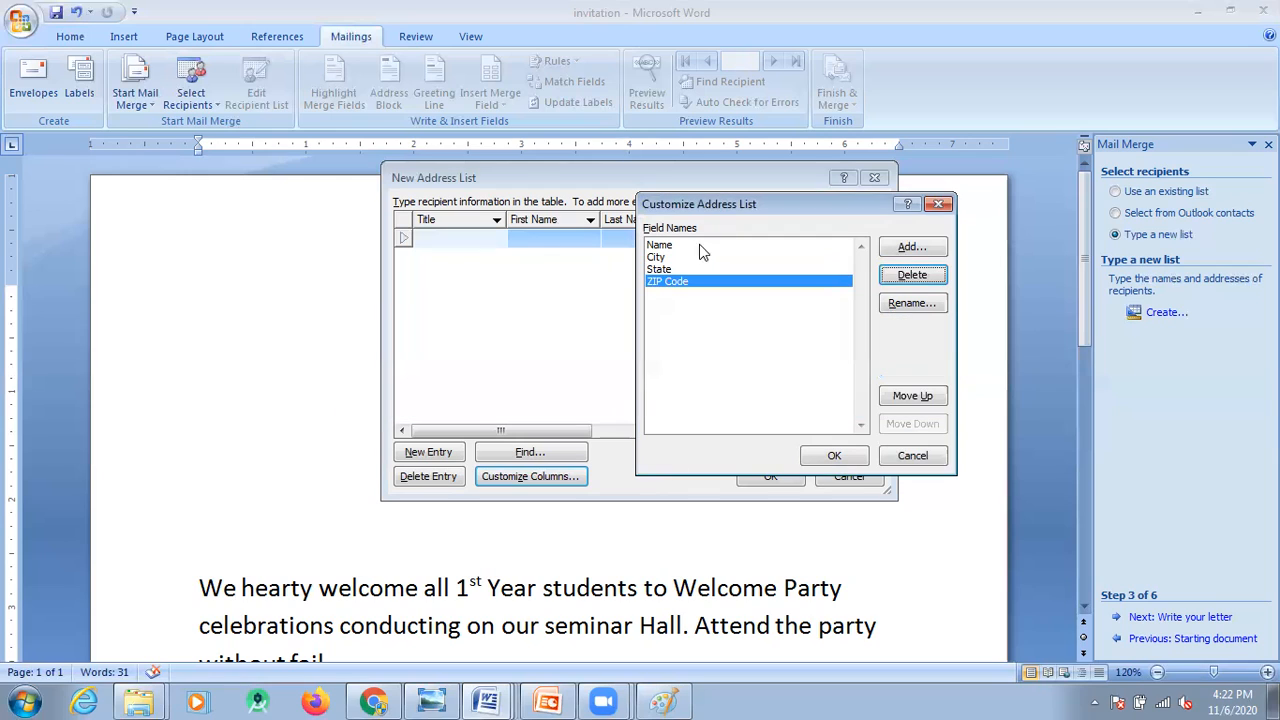
{"action": "left_click", "coordinate": [760, 368]}
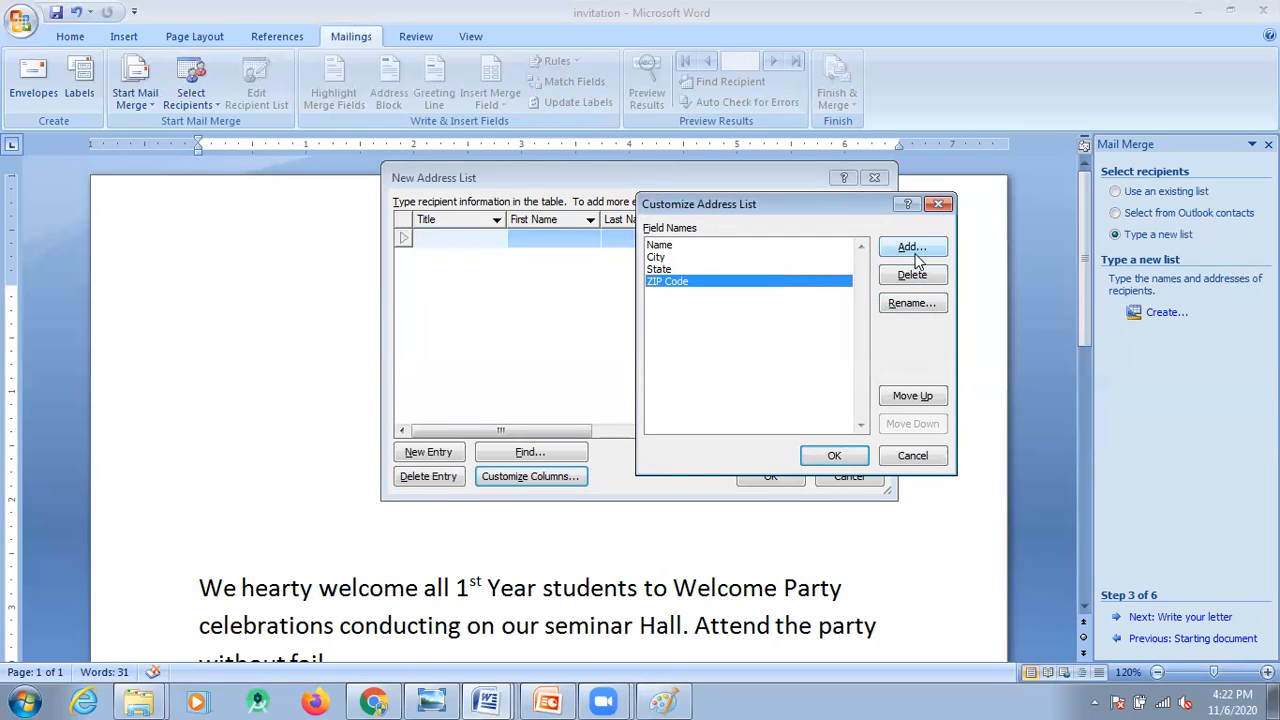
Add two new fields named DNO and Cell No directly after City in the field list
{"action": "left_click", "coordinate": [662, 245]}
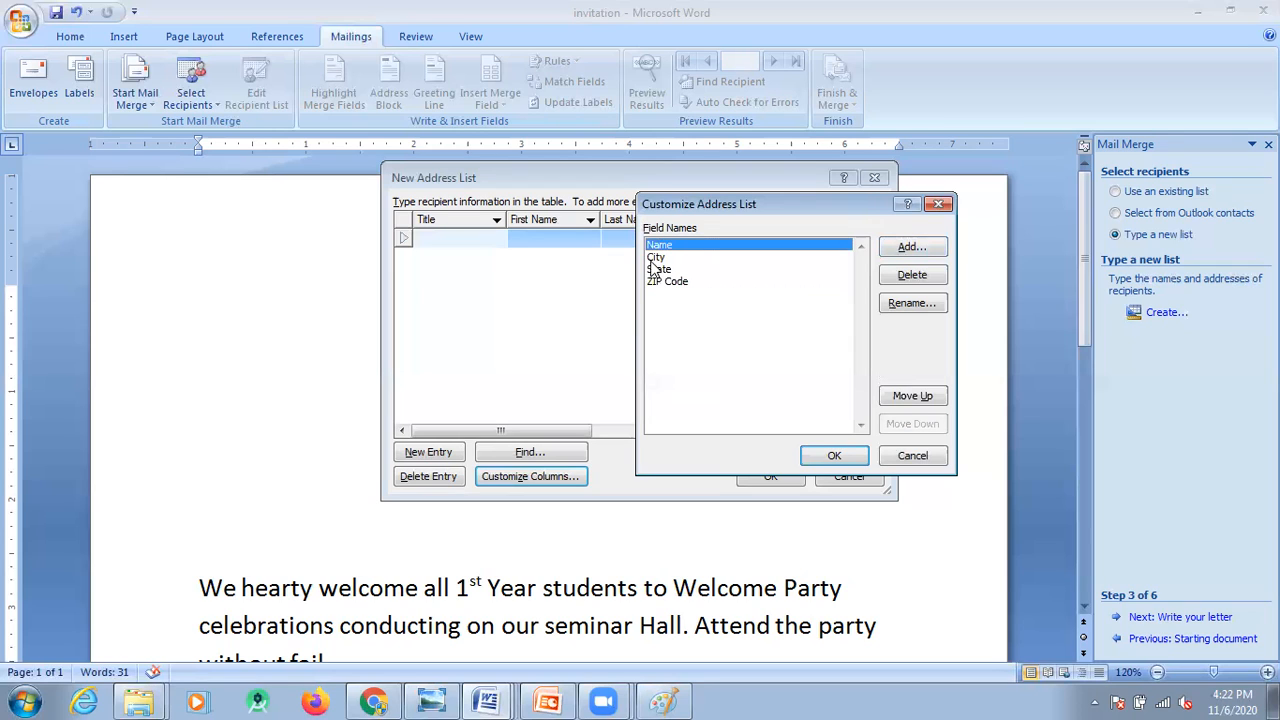
{"action": "left_click", "coordinate": [652, 259]}
{"action": "left_click", "coordinate": [911, 247]}
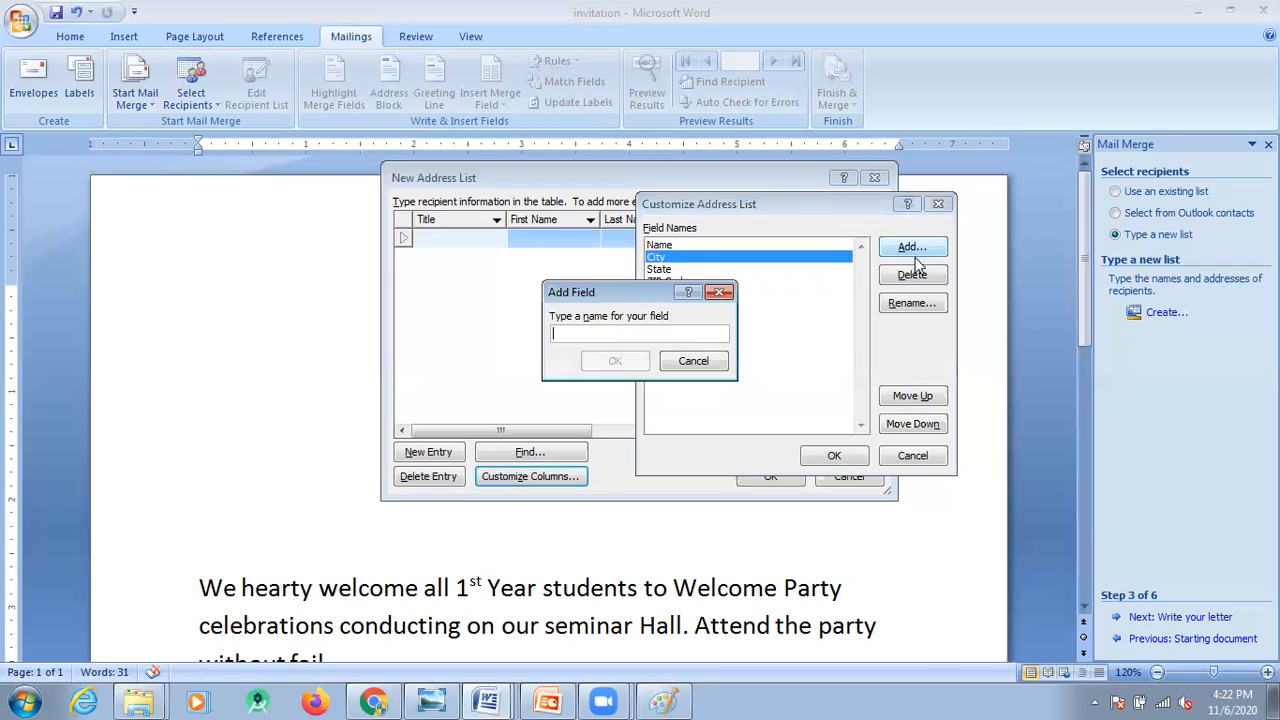
{"action": "type", "text": "DNO"}
{"action": "left_click", "coordinate": [616, 362]}
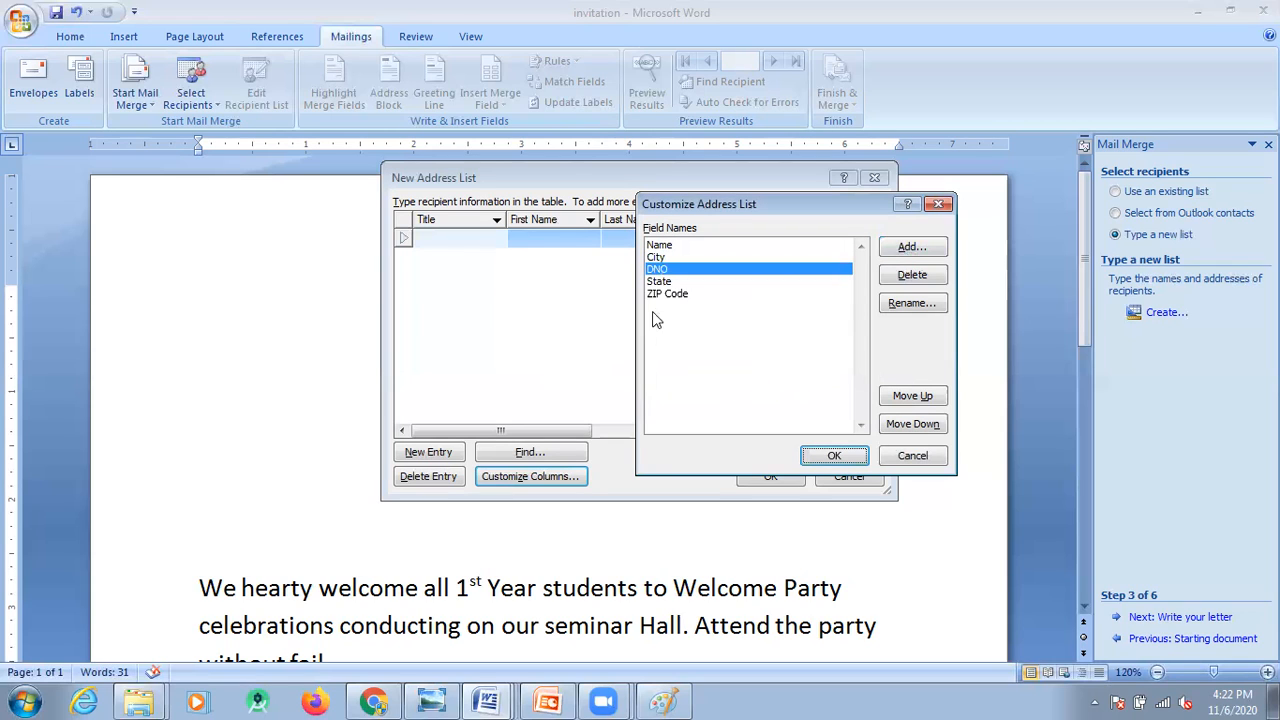
{"action": "left_click", "coordinate": [912, 248]}
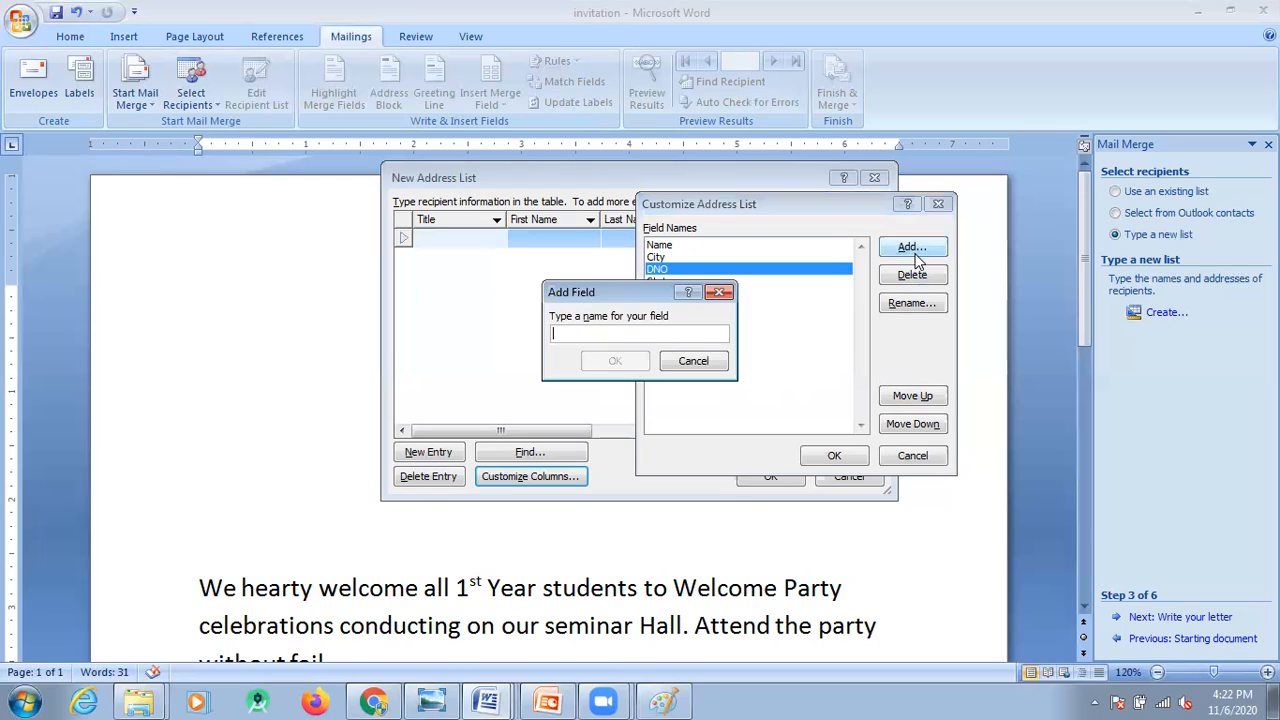
{"action": "type", "text": "Cell No"}
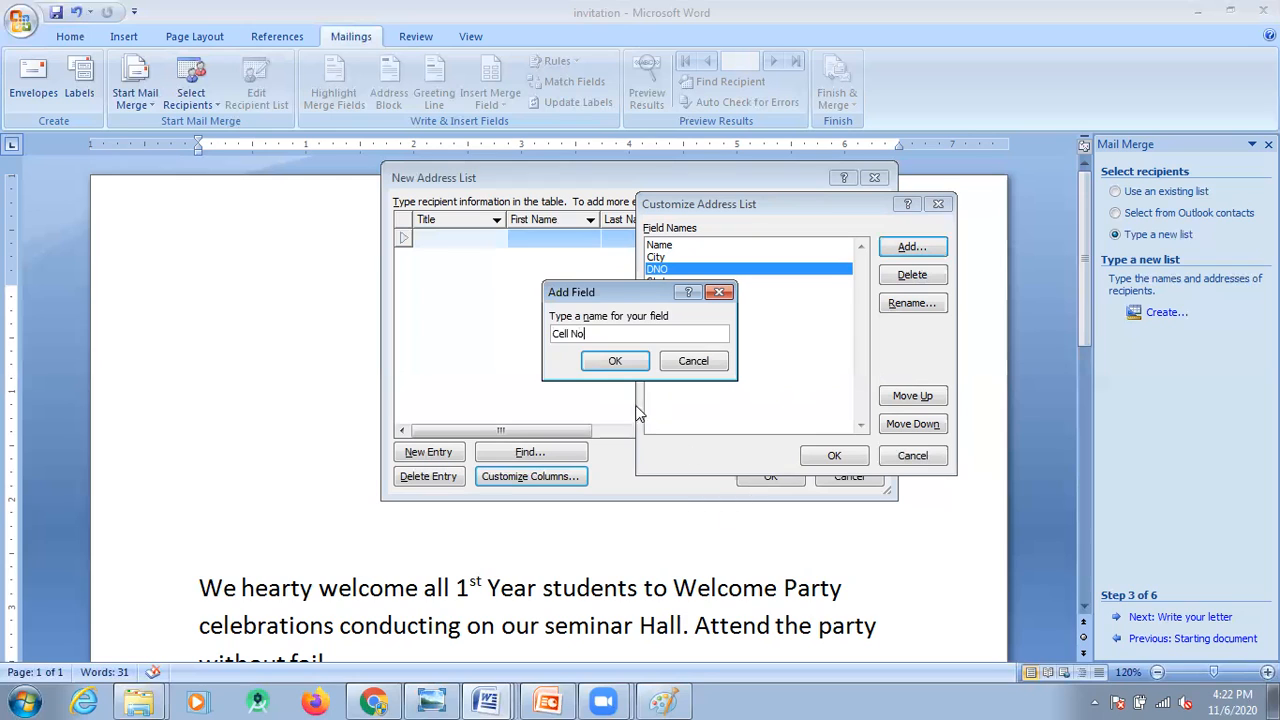
{"action": "left_click", "coordinate": [617, 361]}
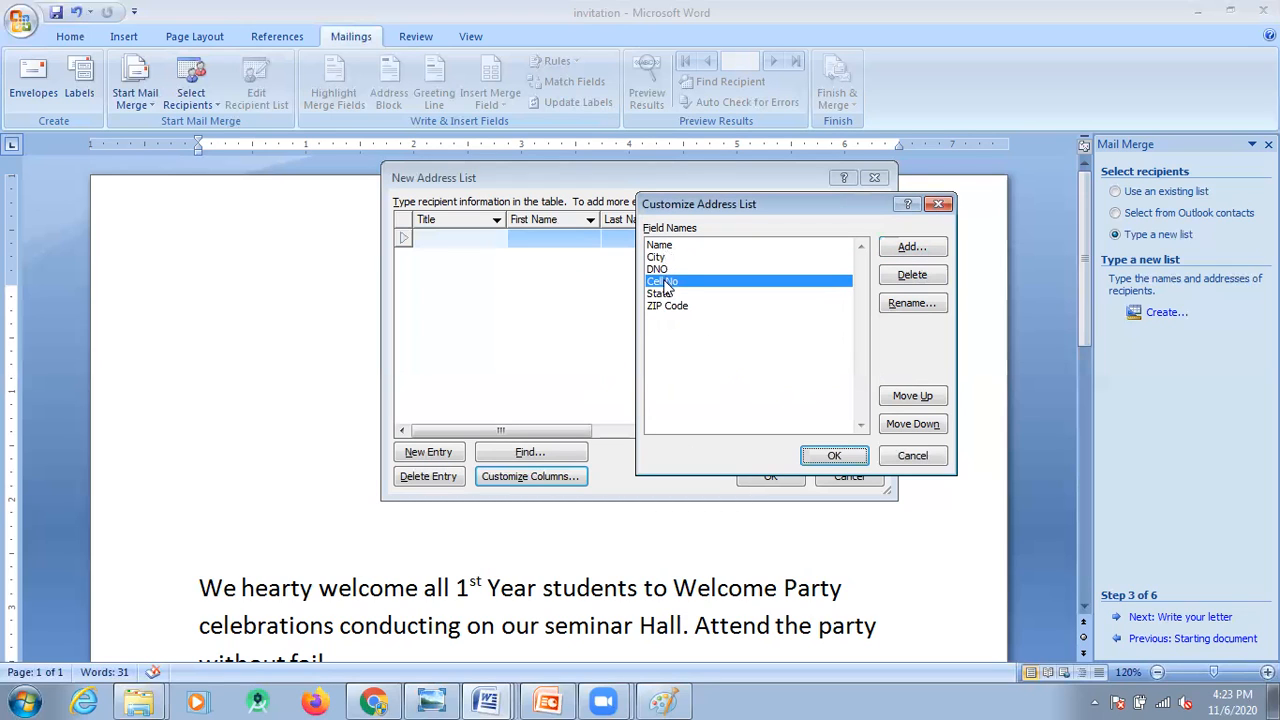
Reorder the fields so DNO comes before City and Cell No comes last, and apply the customized columns
{"action": "left_click", "coordinate": [658, 270]}
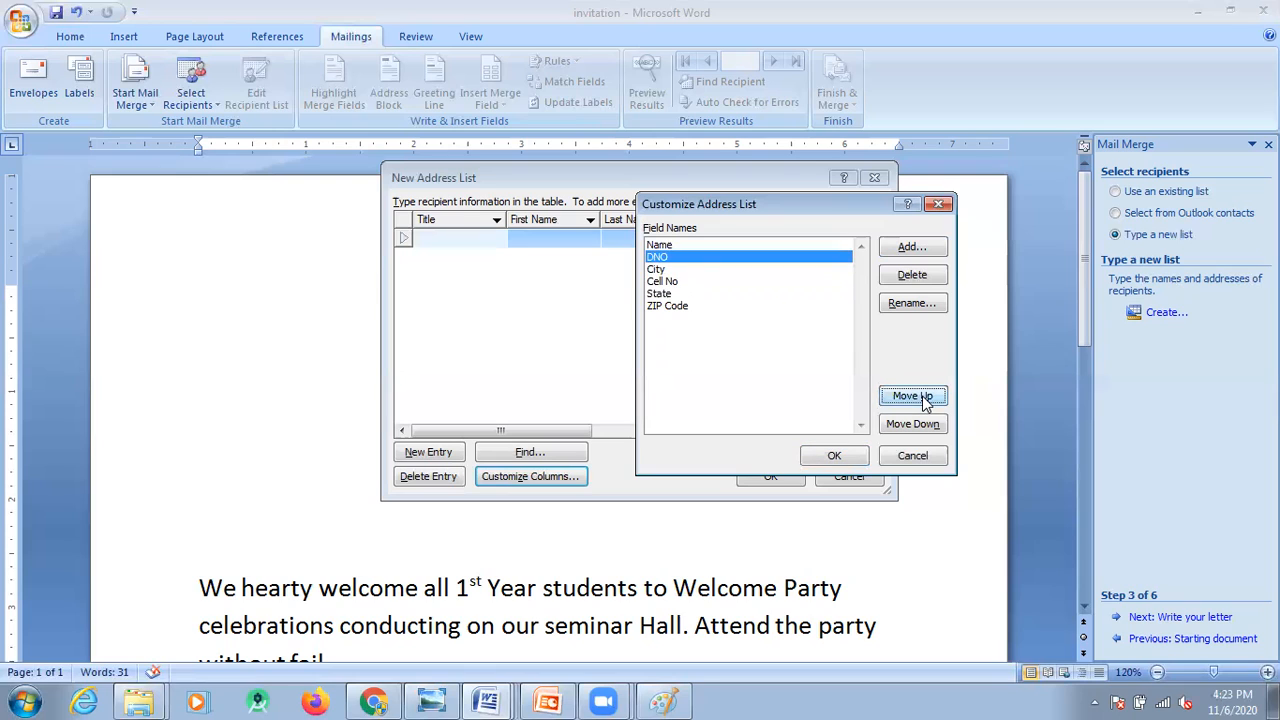
{"action": "left_click", "coordinate": [672, 283]}
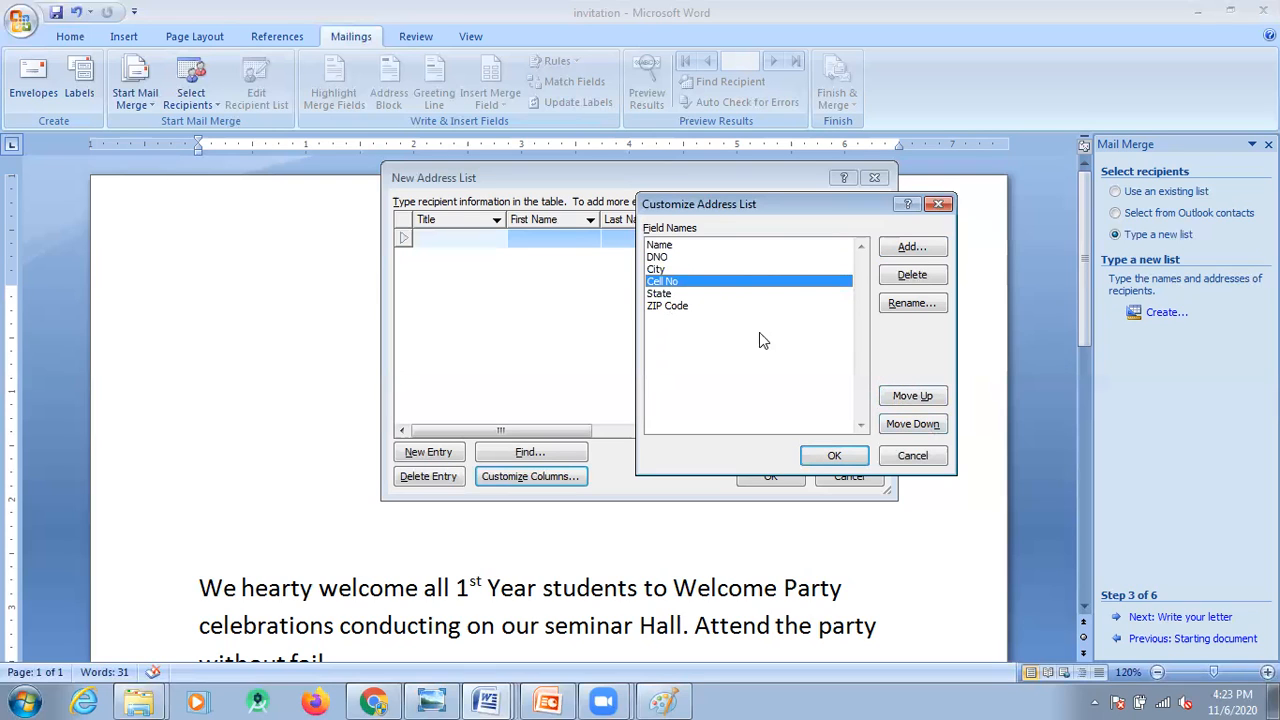
{"action": "left_click", "coordinate": [914, 424]}
{"action": "left_click", "coordinate": [914, 424]}
{"action": "left_click", "coordinate": [914, 424]}
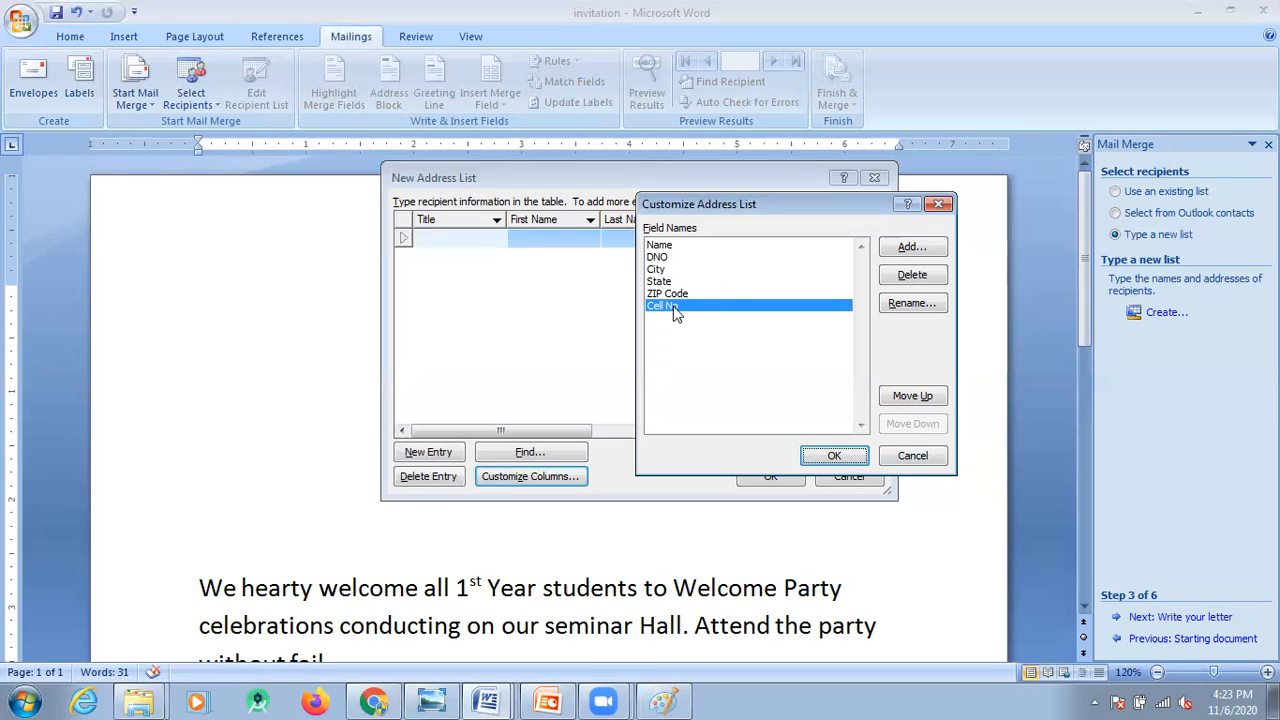
{"action": "left_click", "coordinate": [834, 456]}
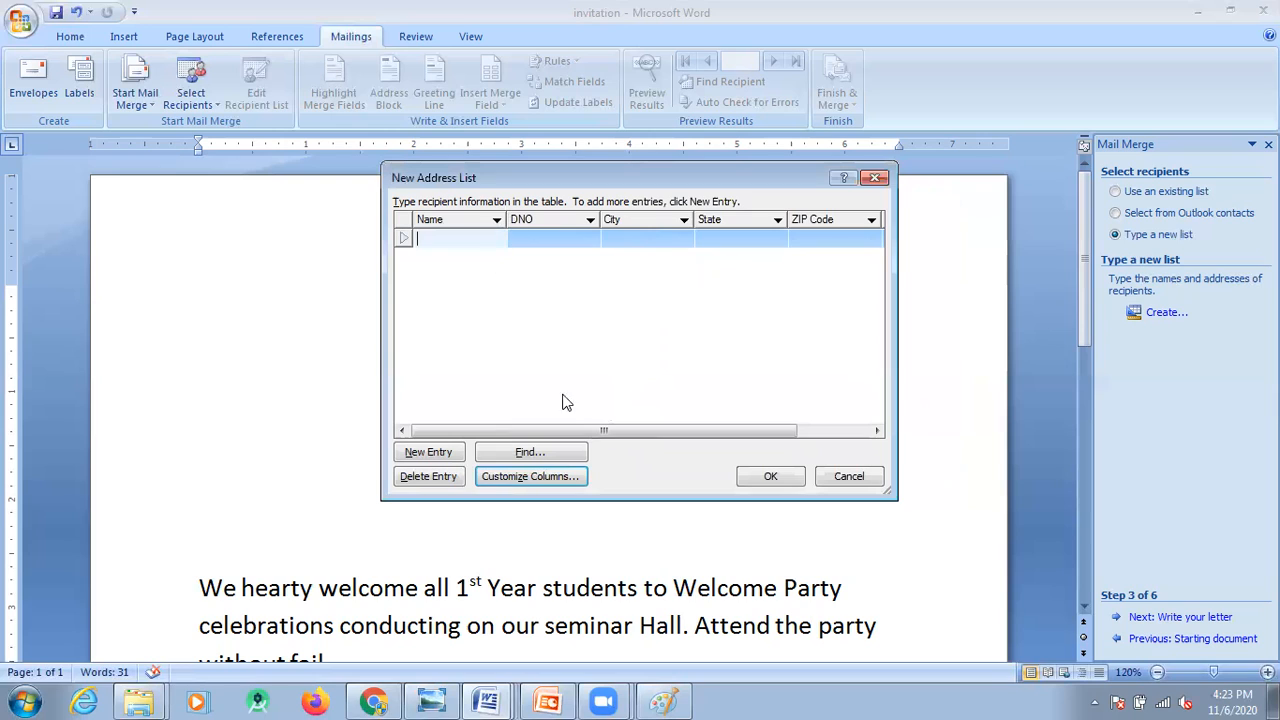
Fill in the first recipient's name, door number, city and state in the new address list
{"action": "mouse_move", "coordinate": [575, 435]}
{"action": "left_mouse_down"}
{"action": "mouse_move", "coordinate": [759, 435]}
{"action": "mouse_move", "coordinate": [579, 446]}
{"action": "left_mouse_up"}
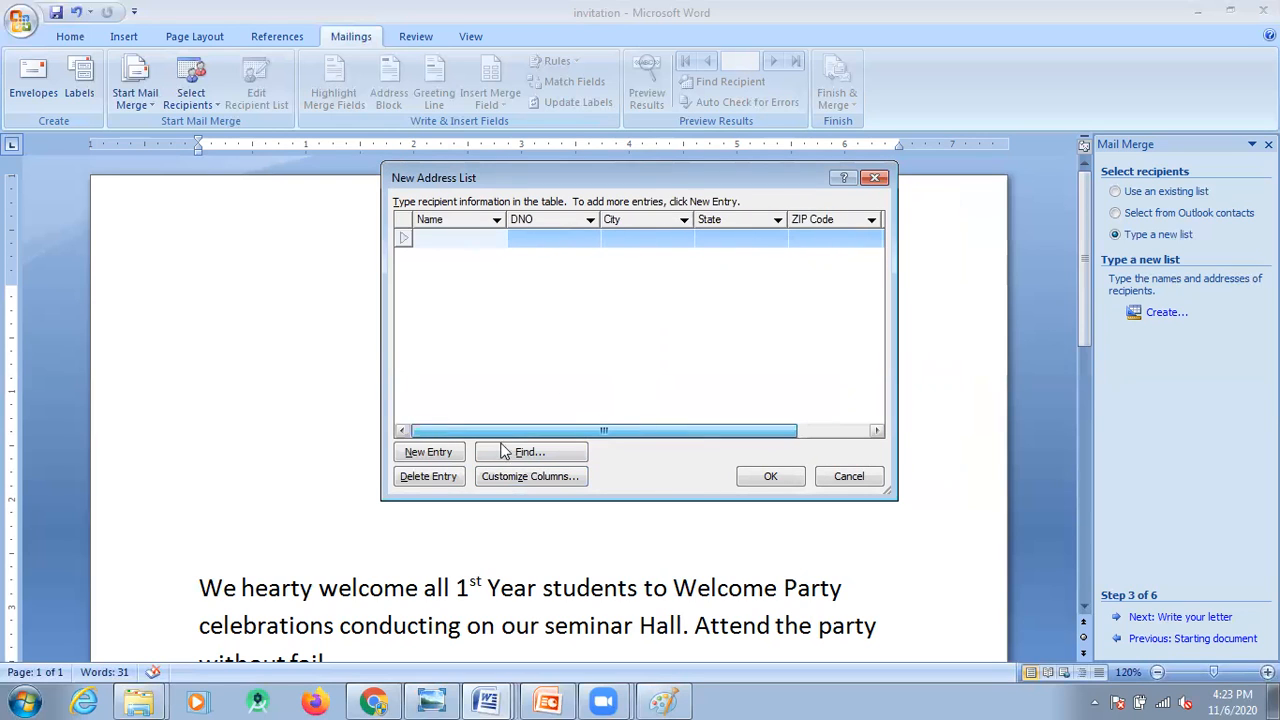
{"action": "left_click", "coordinate": [453, 236]}
{"action": "type", "text": "Ashok"}
{"action": "key", "text": "Tab"}
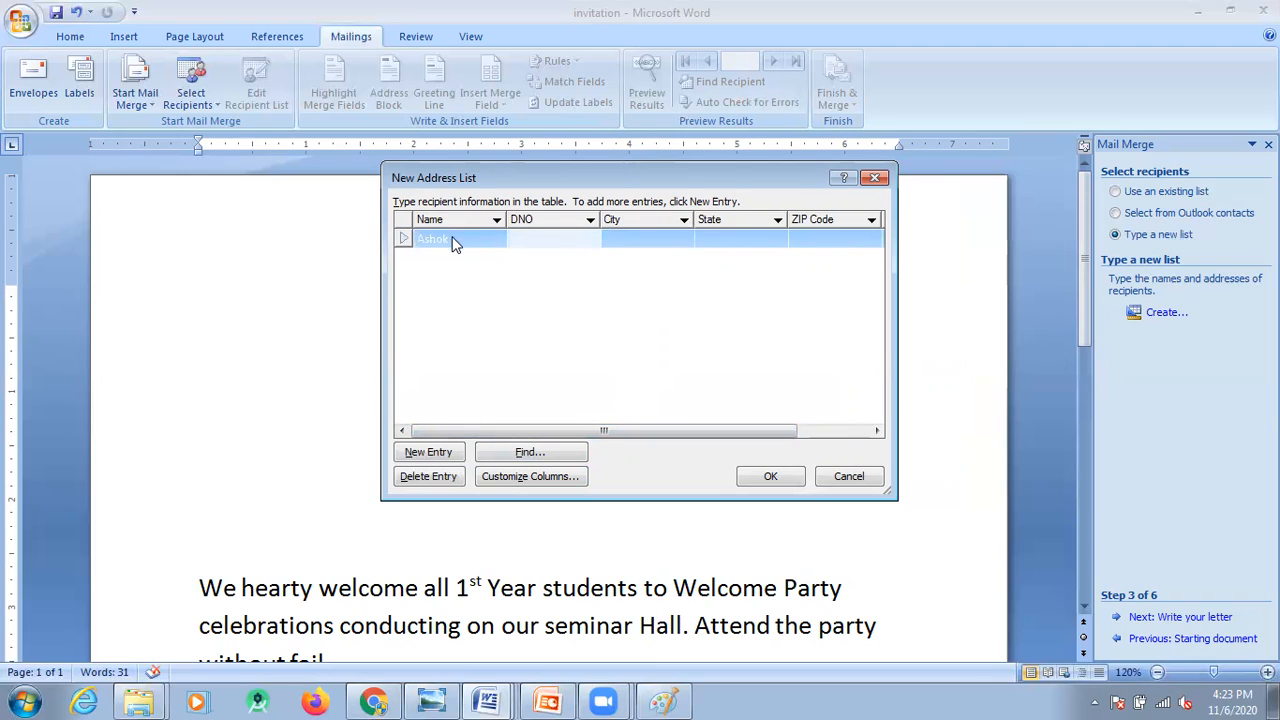
{"action": "type", "text": "2-25"}
{"action": "key", "text": "Tab"}
{"action": "type", "text": "HYD"}
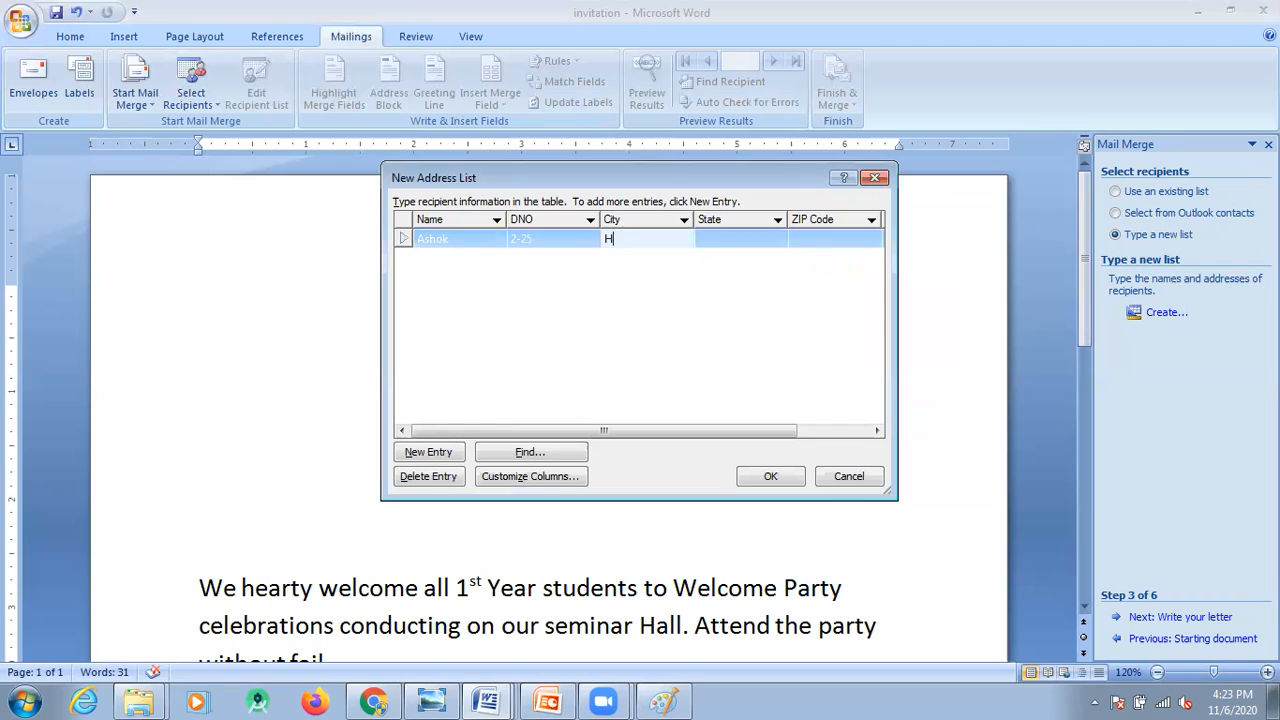
{"action": "key", "text": "Tab"}
{"action": "type", "text": "TS"}
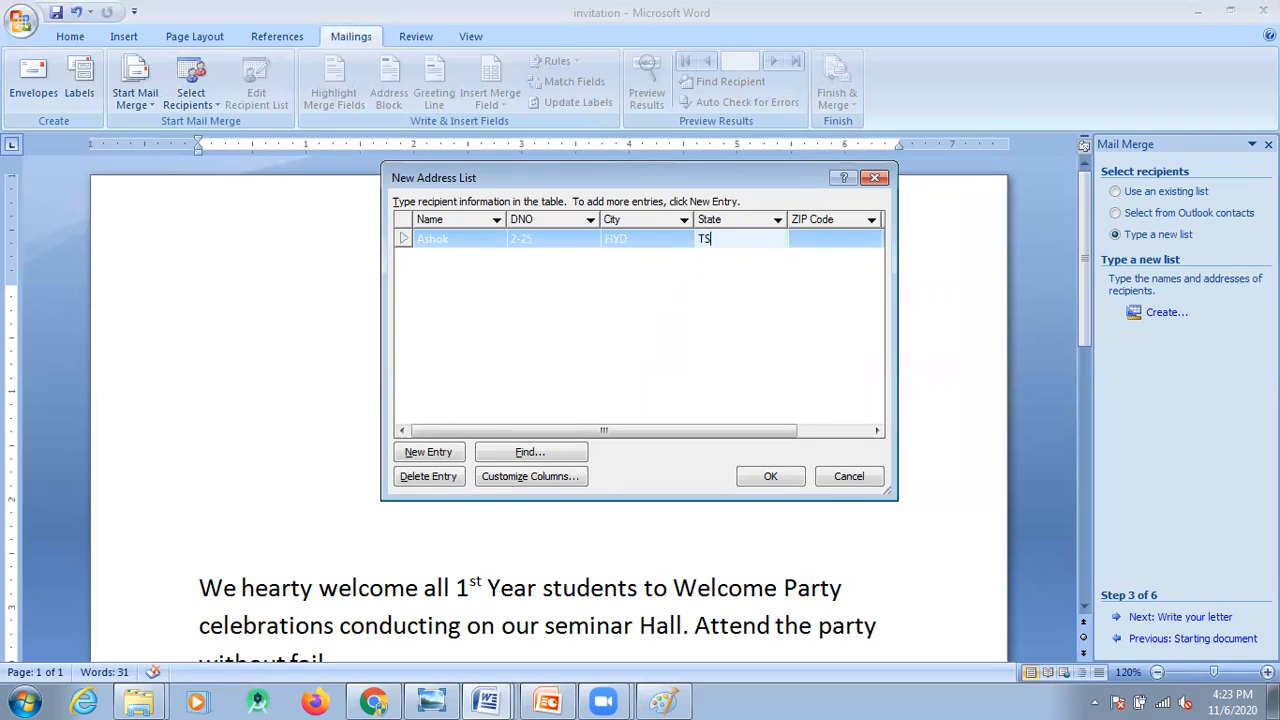
Complete the first recipient's entry with the ZIP code and cell number, and start a second entry
{"action": "key", "text": "Tab"}
{"action": "type", "text": "23"}
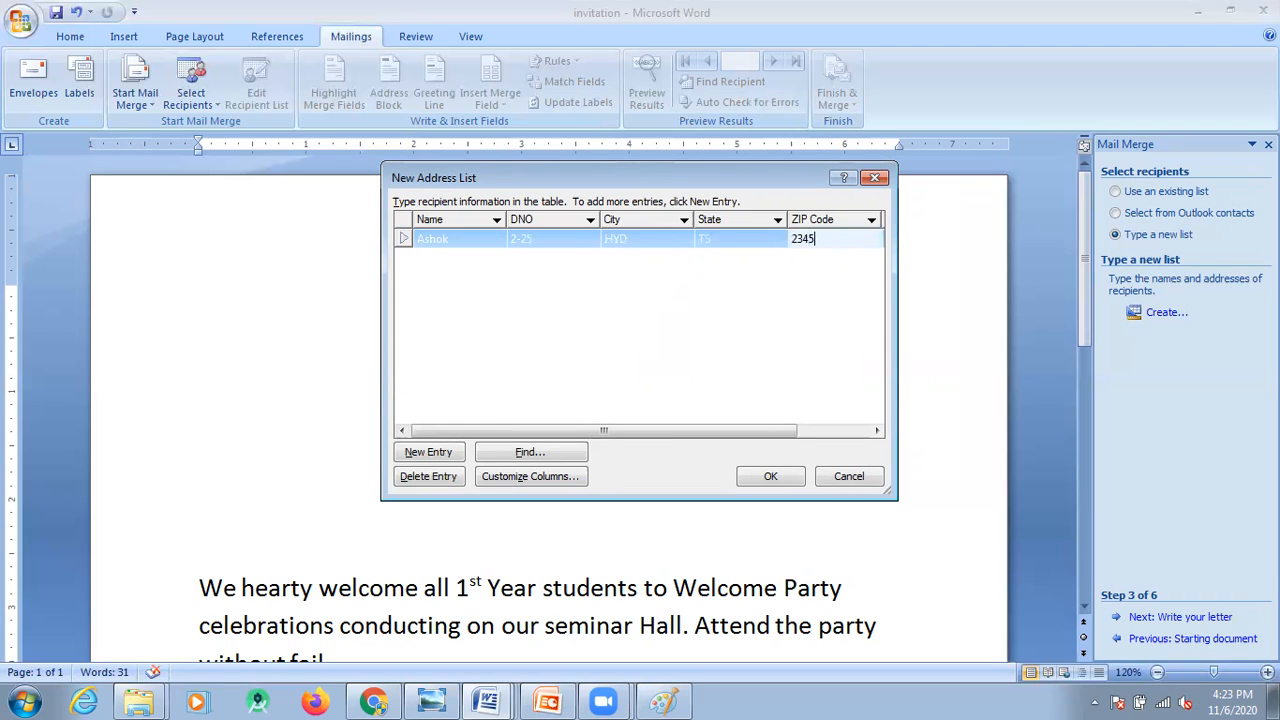
{"action": "type", "text": "456"}
{"action": "key", "text": "Tab"}
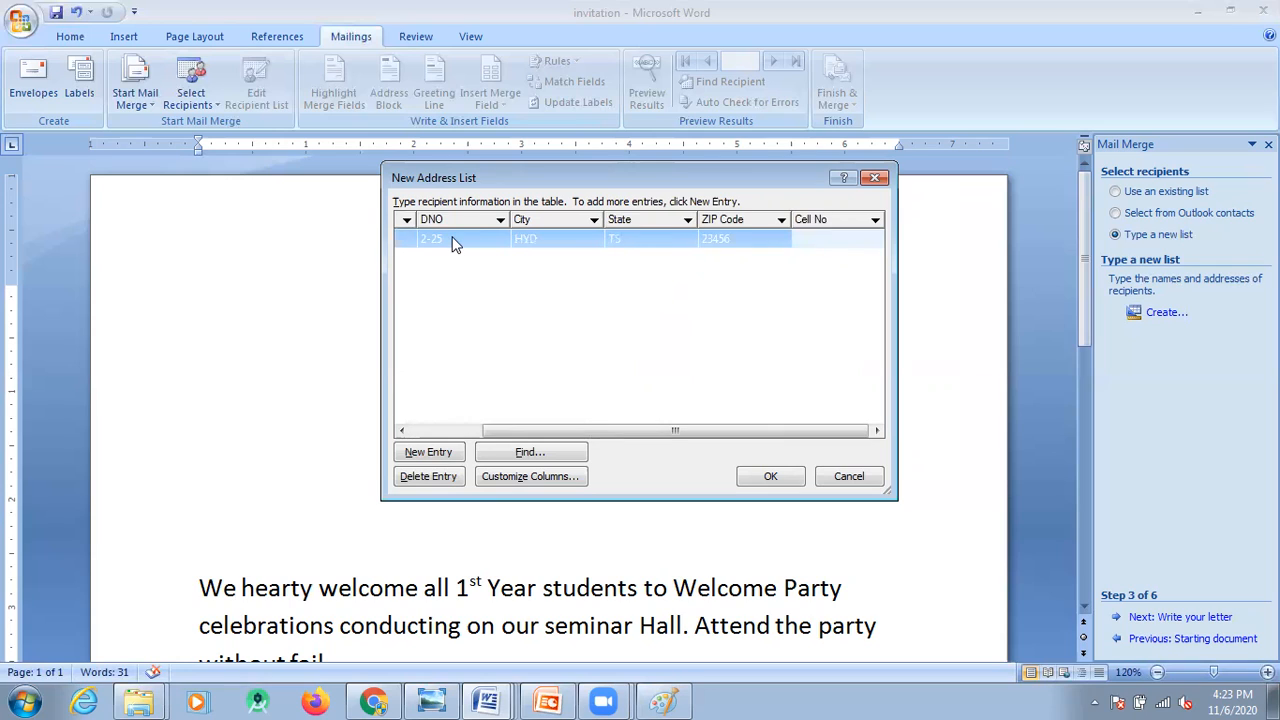
{"action": "type", "text": "9988557"}
{"action": "key", "text": "Tab"}
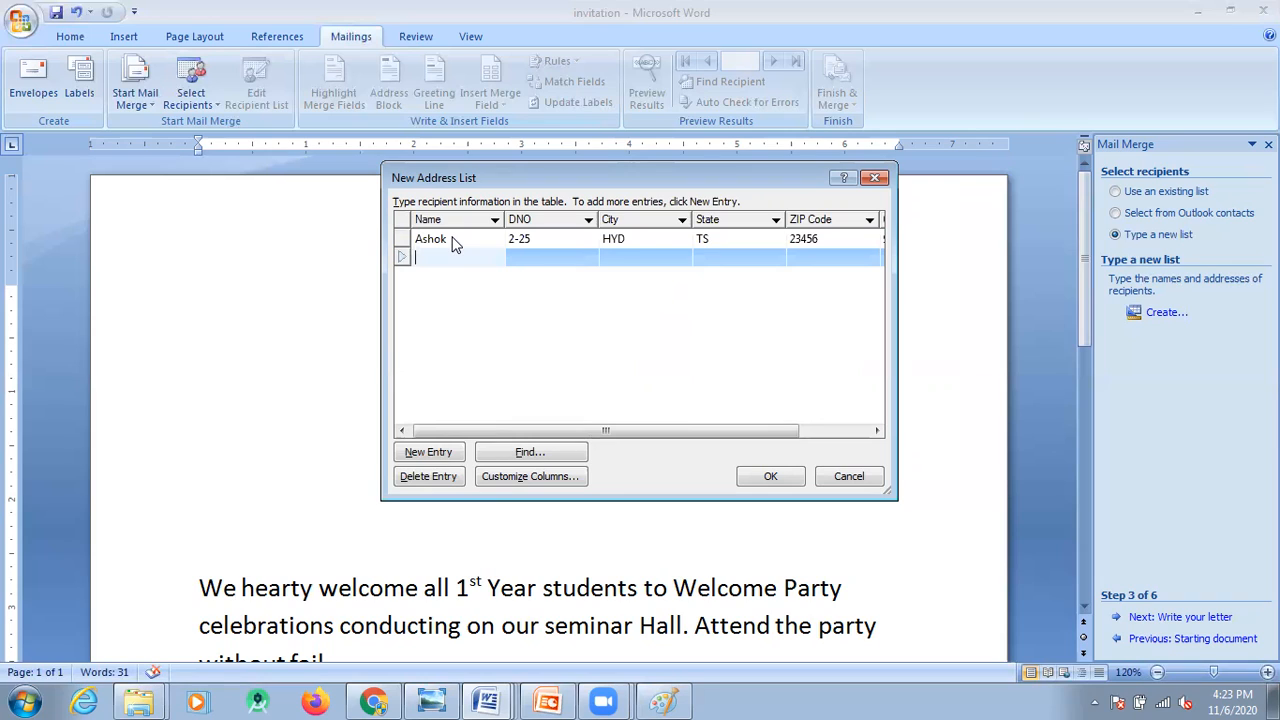
Fill in the second recipient's name, door number, city and state
{"action": "type", "text": "Swami"}
{"action": "key", "text": "Tab"}
{"action": "type", "text": "1"}
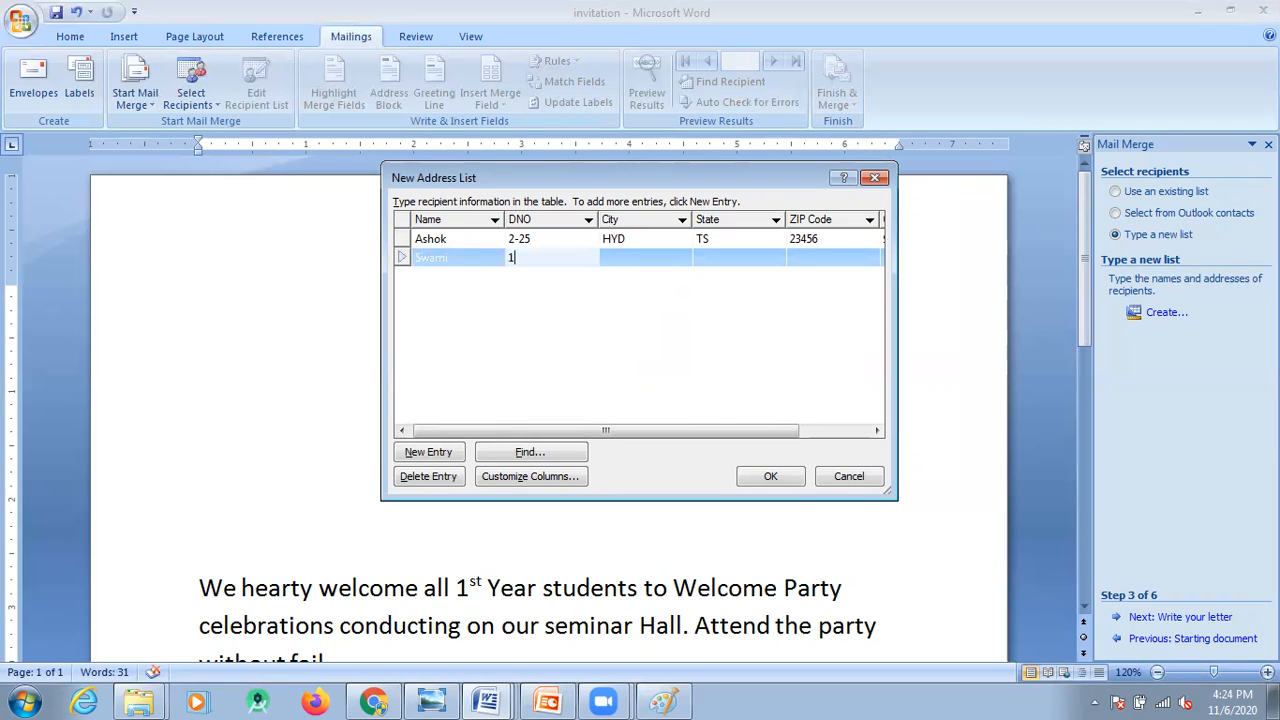
{"action": "key", "text": "Tab"}
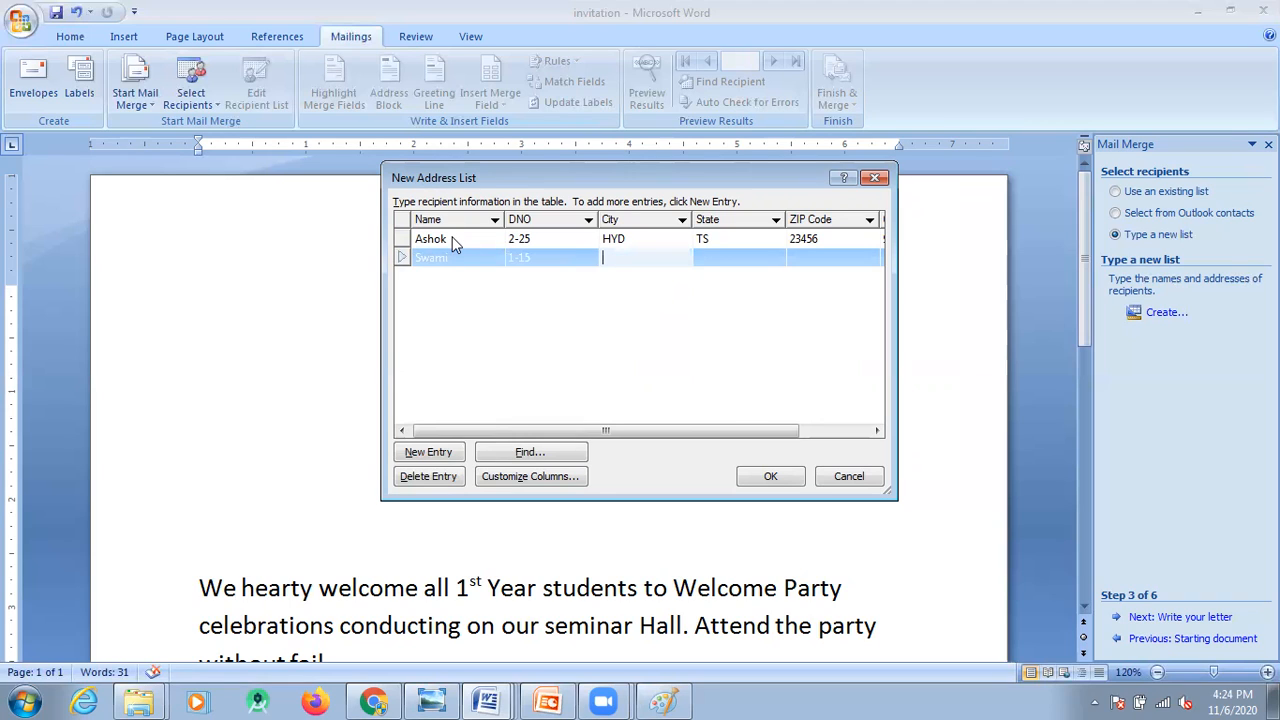
{"action": "type", "text": "KKDS"}
{"action": "key", "text": "Tab"}
{"action": "type", "text": "Ap"}
{"action": "key", "text": "Tab"}
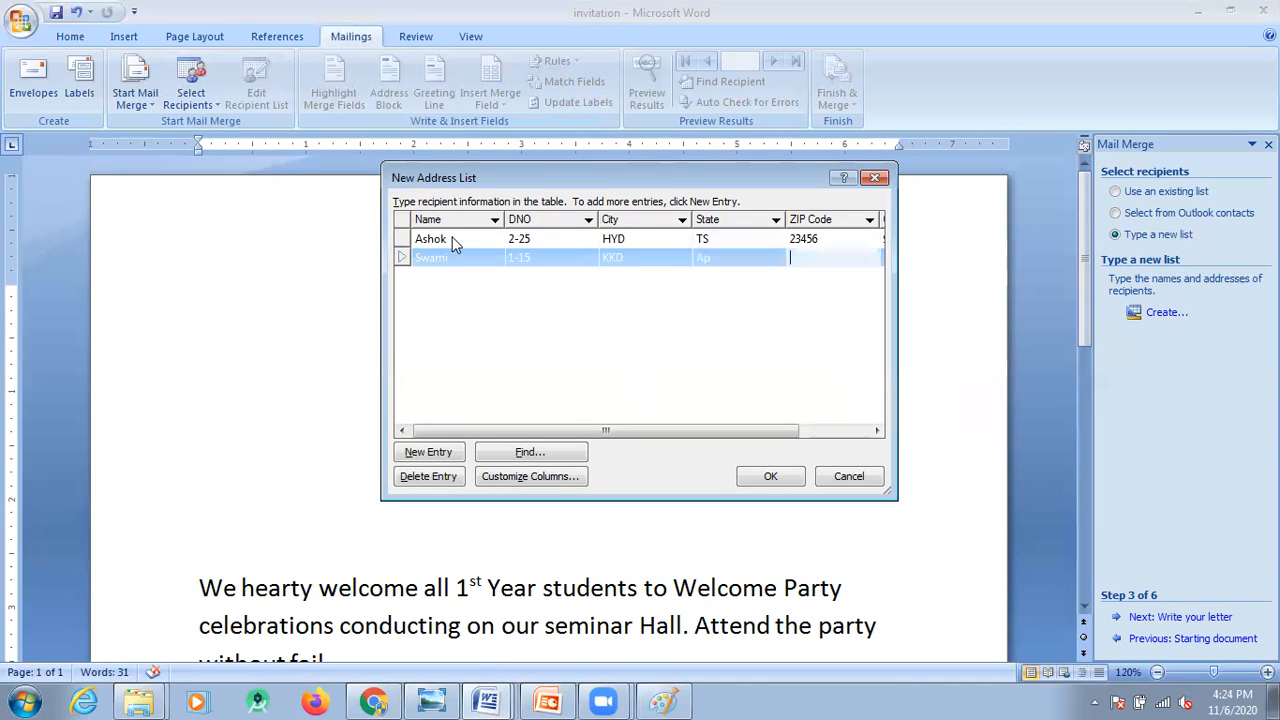
Enter the second recipient's ZIP code and cell number, and add a third entry
{"action": "type", "text": "345678"}
{"action": "key", "text": "Tab"}
{"action": "type", "text": "993837"}
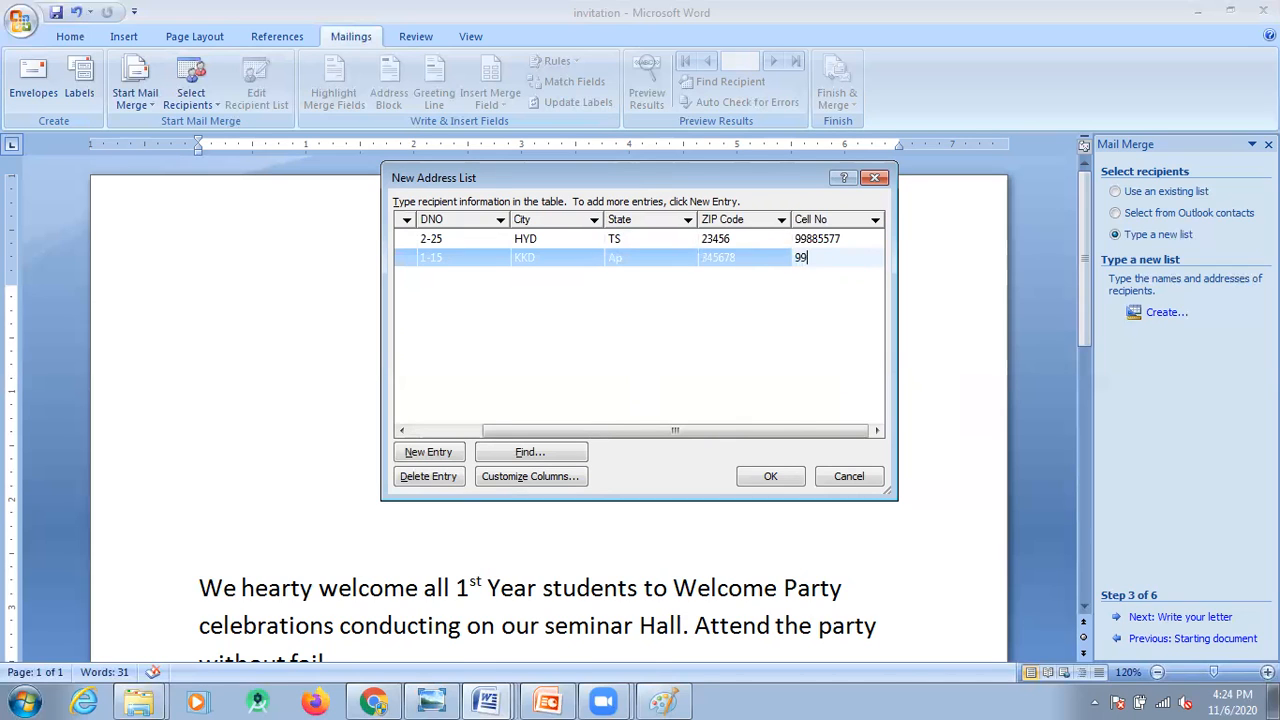
{"action": "key", "text": "Tab"}
Fill in the third recipient's name, door number, city and state
{"action": "type", "text": "Manisha"}
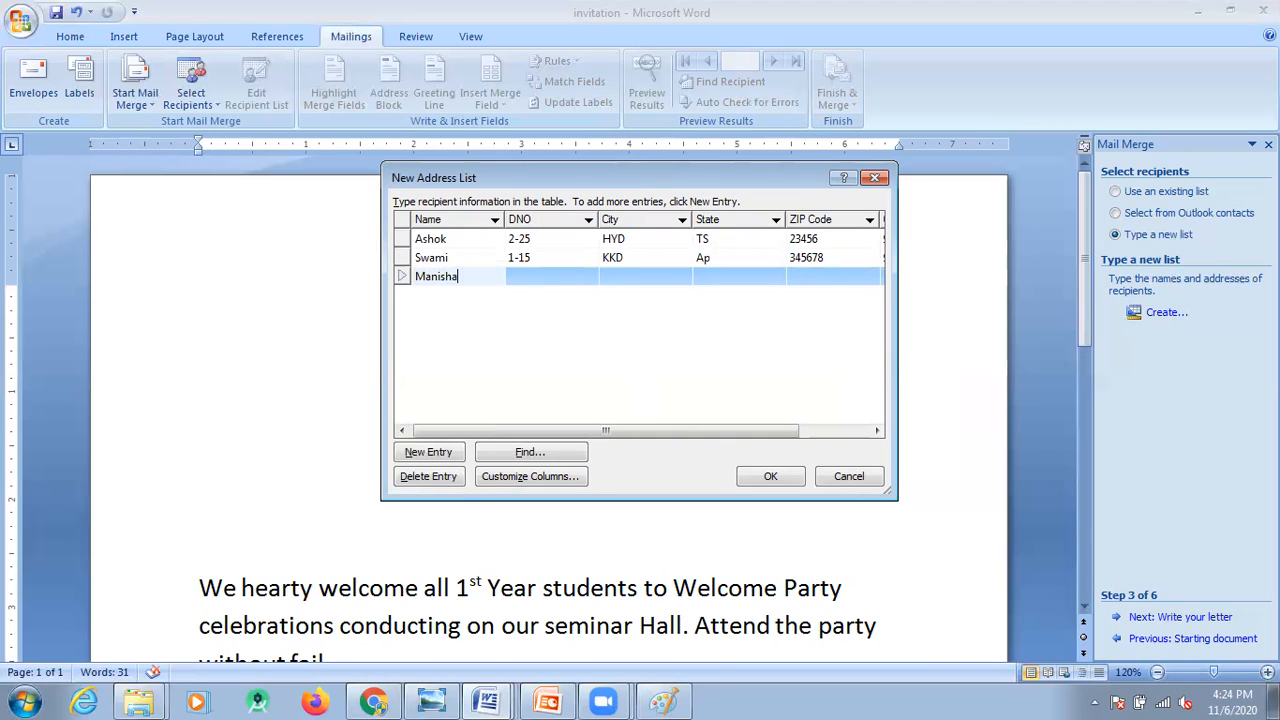
{"action": "key", "text": "Tab"}
{"action": "type", "text": "2-"}
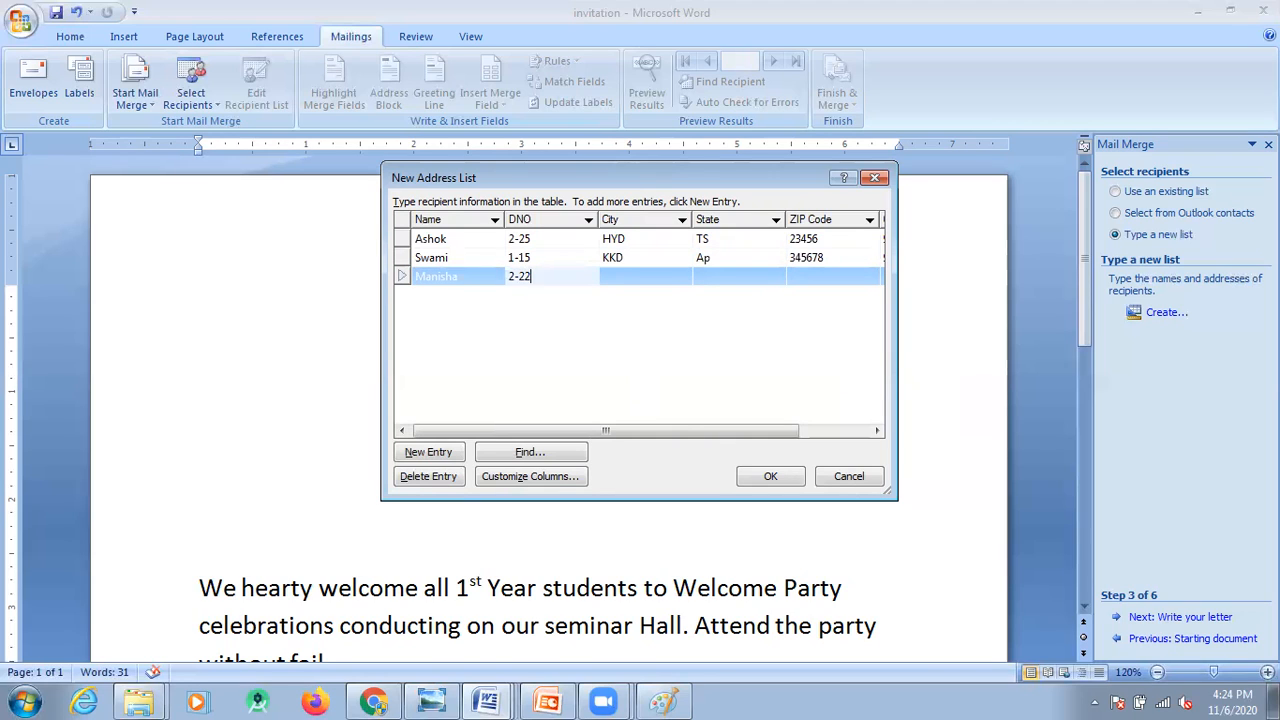
{"action": "key", "text": "Tab"}
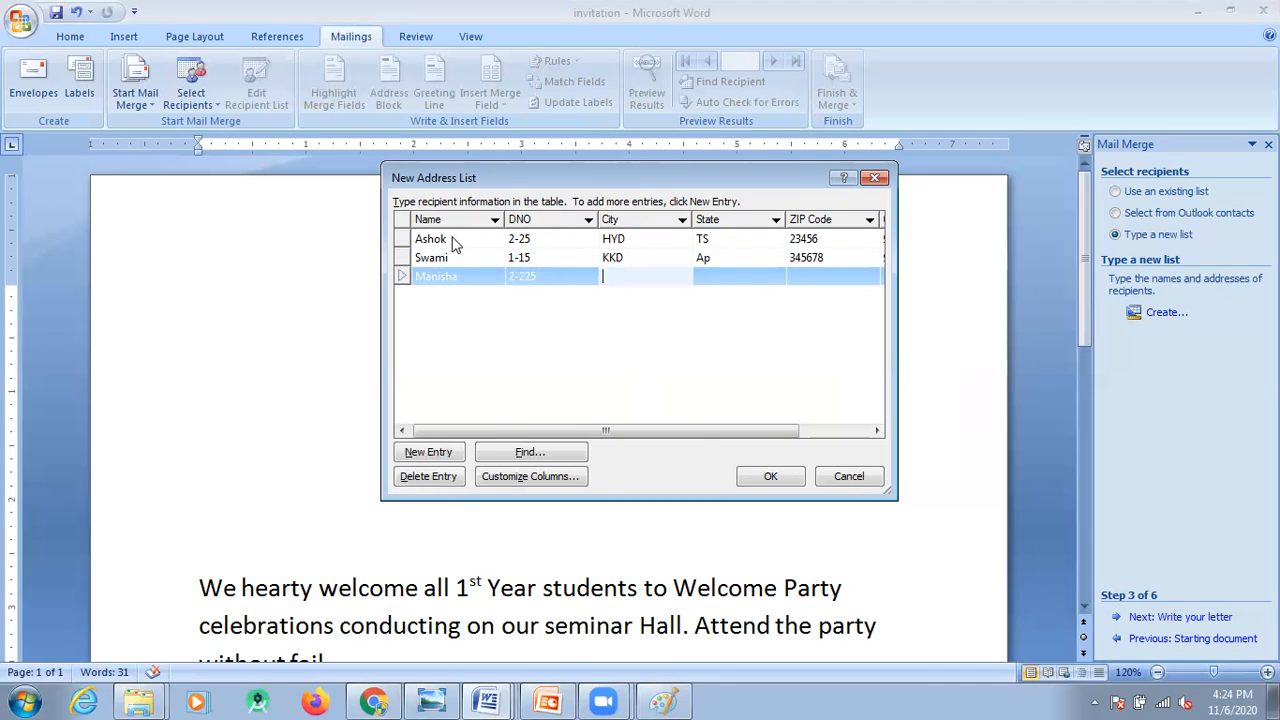
{"action": "type", "text": "RJY"}
{"action": "key", "text": "Tab"}
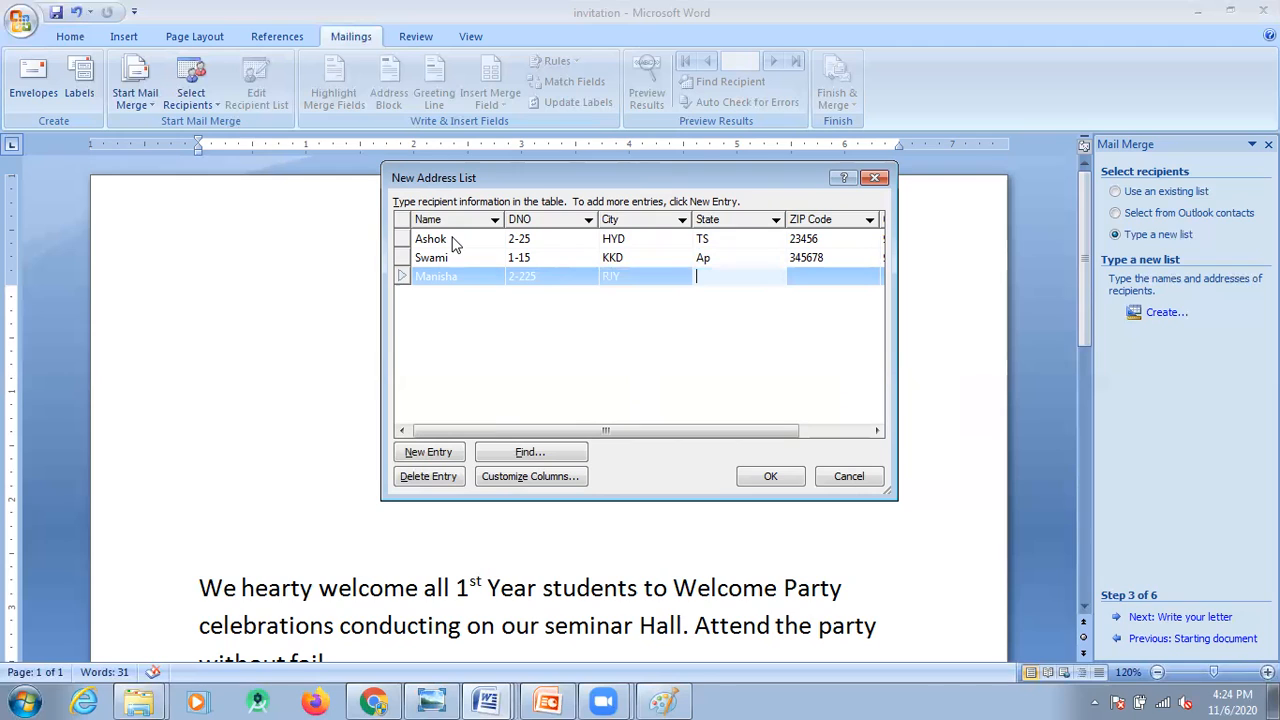
{"action": "type", "text": "AP"}
{"action": "key", "text": "Tab"}
Enter the third recipient's ZIP code and cell number, and add a fourth entry
{"action": "type", "text": "2345"}
{"action": "key", "text": "Tab"}
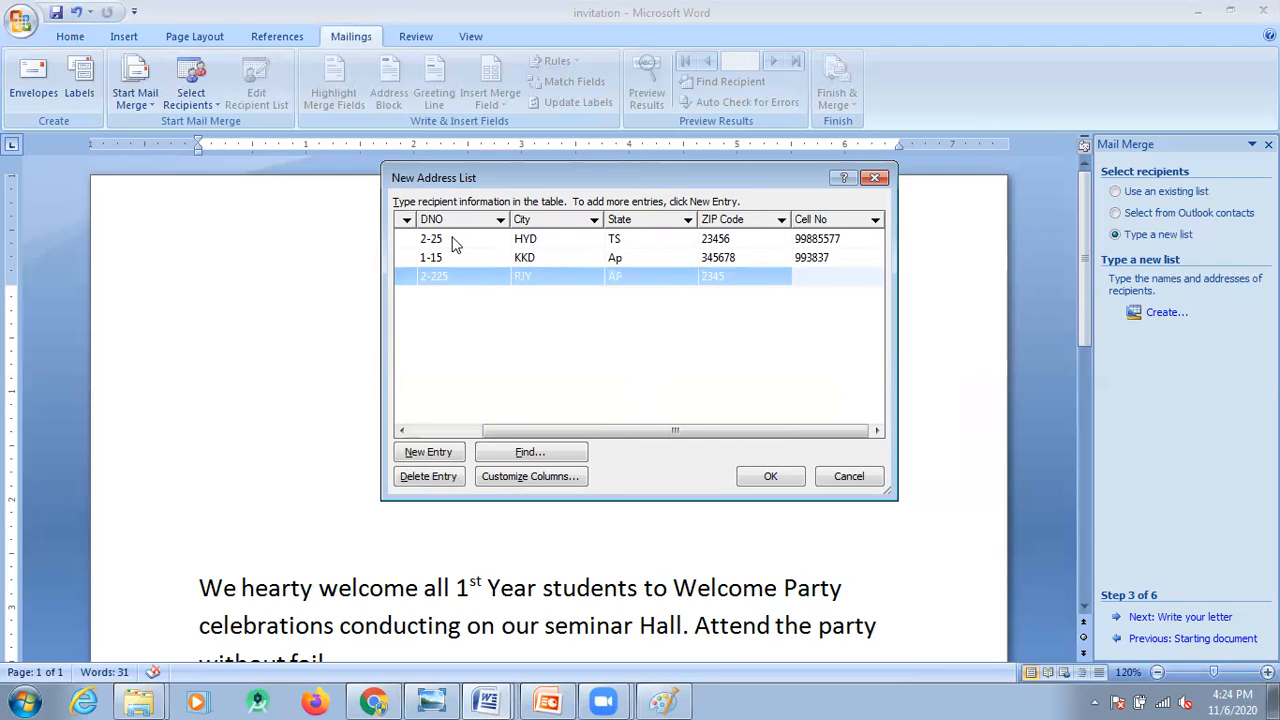
{"action": "type", "text": "09098"}
{"action": "key", "text": "Tab"}
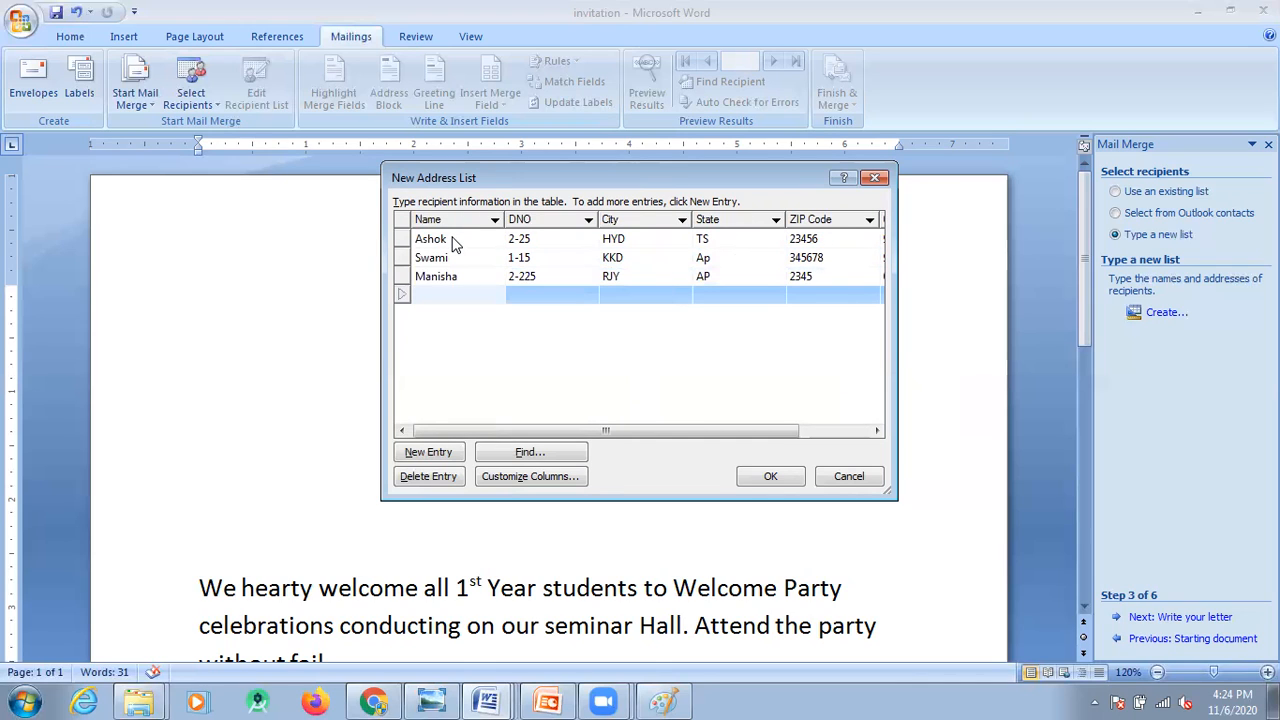
Fill in the fourth recipient's name, door number, city and state
{"action": "type", "text": "Anilk"}
{"action": "key", "text": "Tab"}
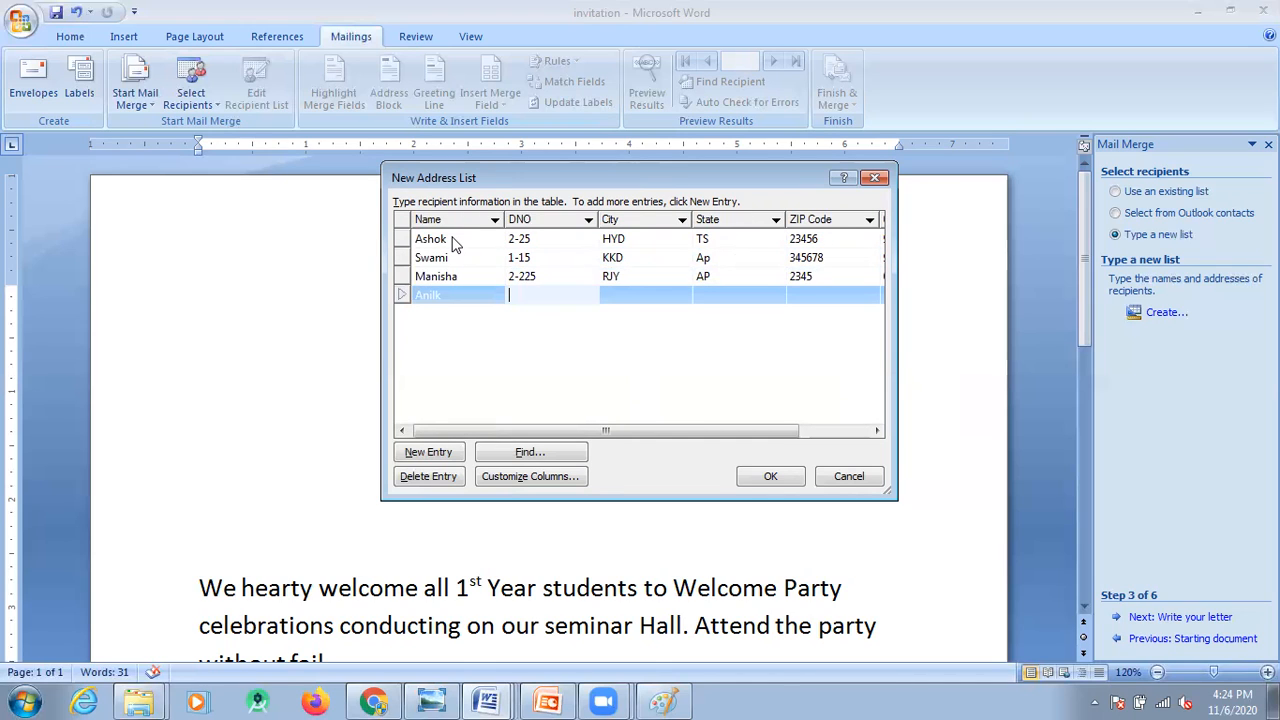
{"action": "type", "text": "1-125"}
{"action": "key", "text": "Tab"}
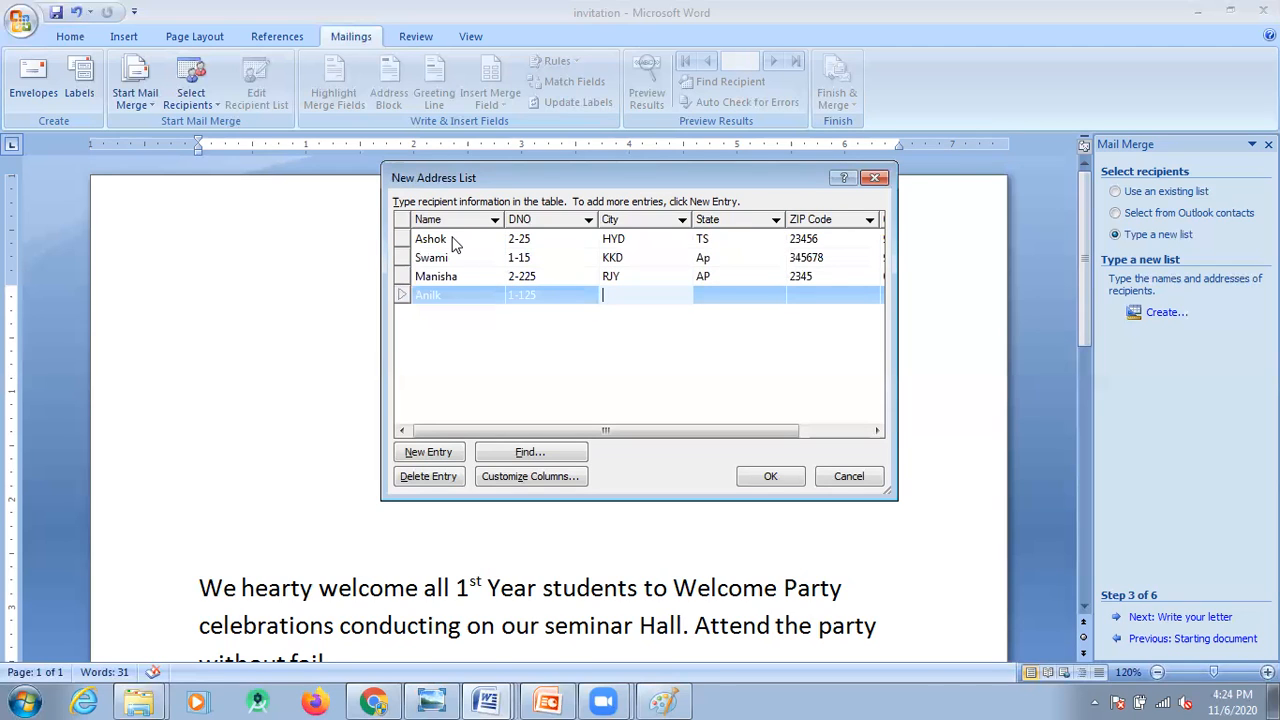
{"action": "type", "text": "RJY"}
{"action": "key", "text": "Tab"}
{"action": "type", "text": "Ap"}
{"action": "key", "text": "Tab"}
Complete the fourth recipient's entry with the ZIP code and cell number
{"action": "type", "text": "21"}
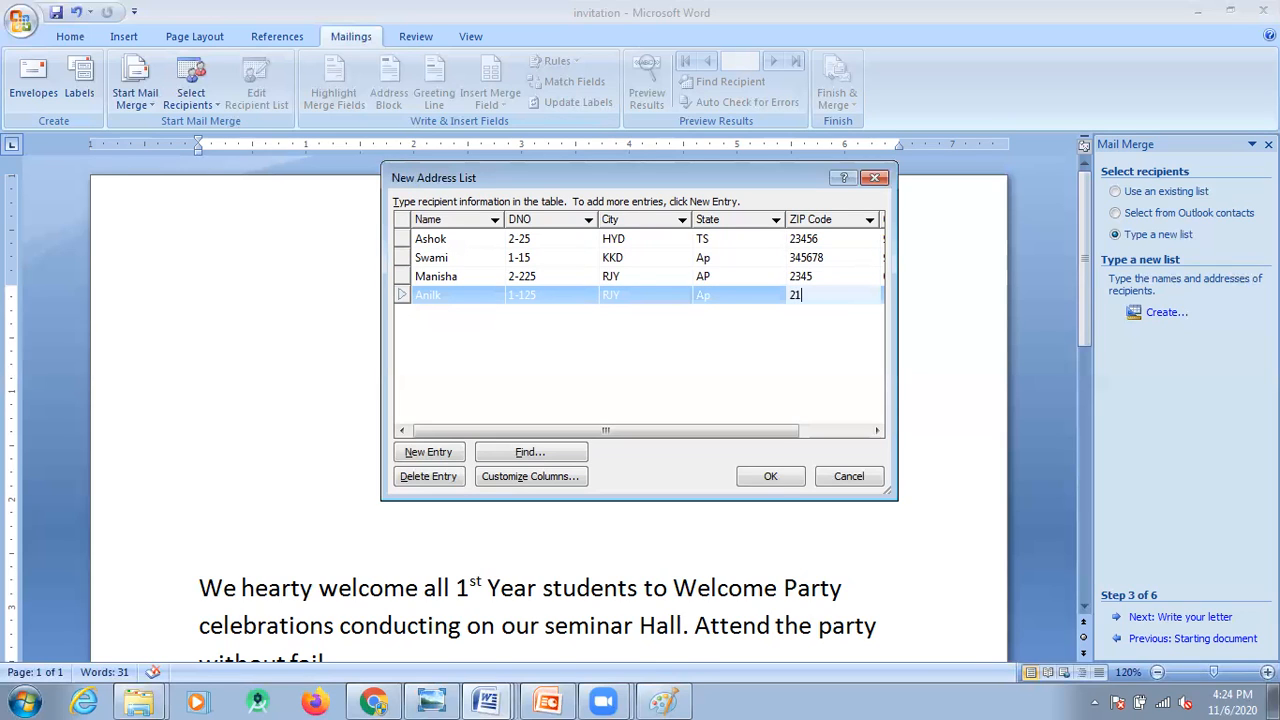
{"action": "key", "text": "Tab"}
{"action": "type", "text": "98736"}
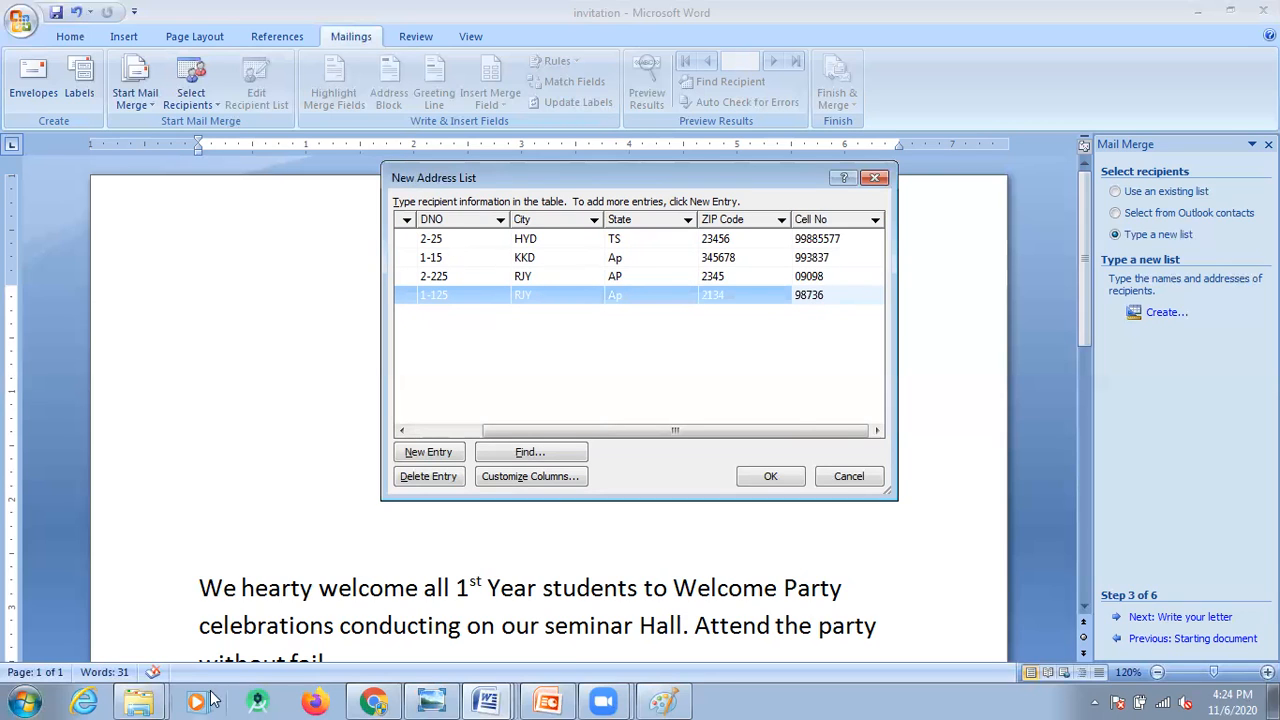
Save the address list as 1yearstudents in My Data Sources and accept all its recipients for the merge
{"action": "left_click", "coordinate": [771, 478]}
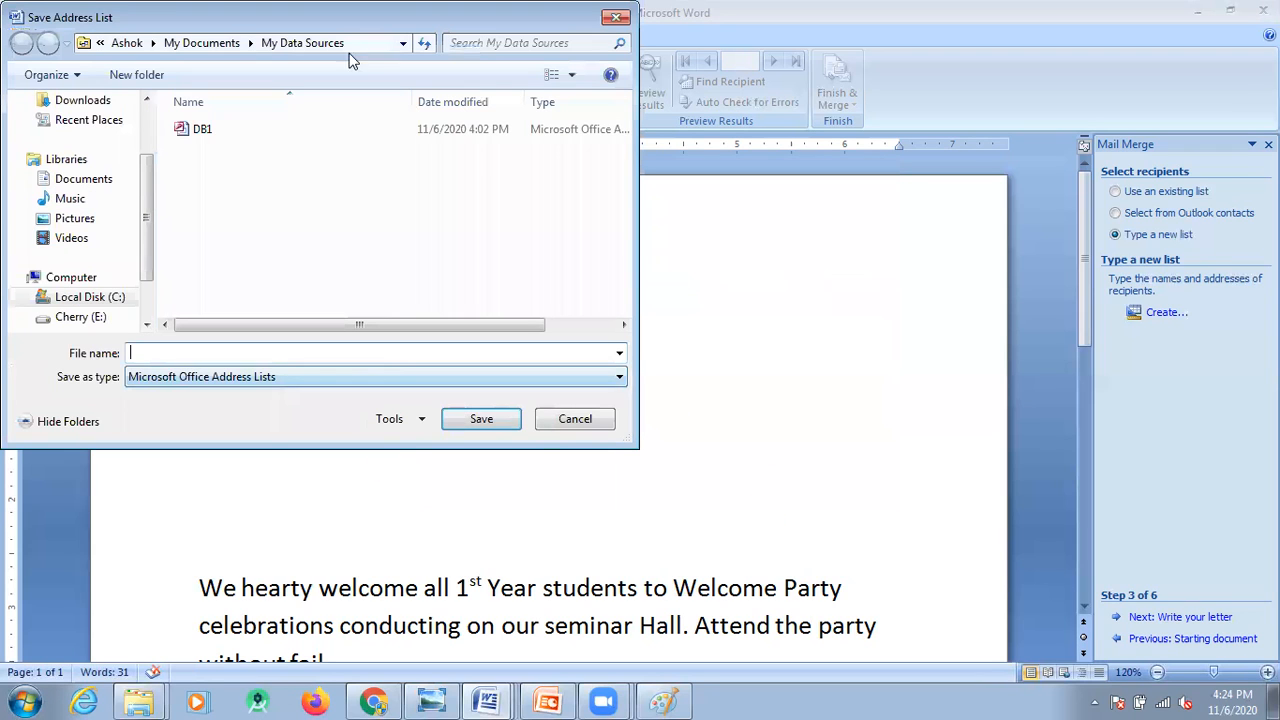
{"action": "left_click_drag", "start_coordinate": [284, 34], "coordinate": [575, 78]}
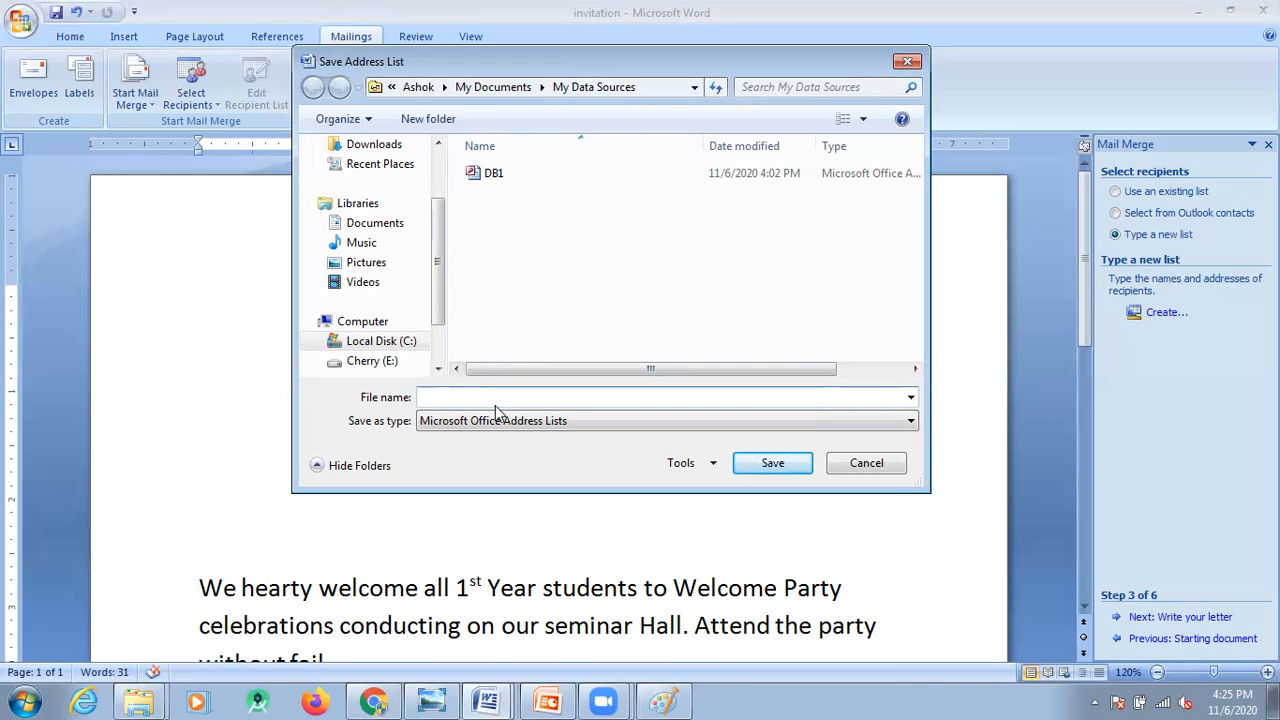
{"action": "type", "text": "1yearstudents"}
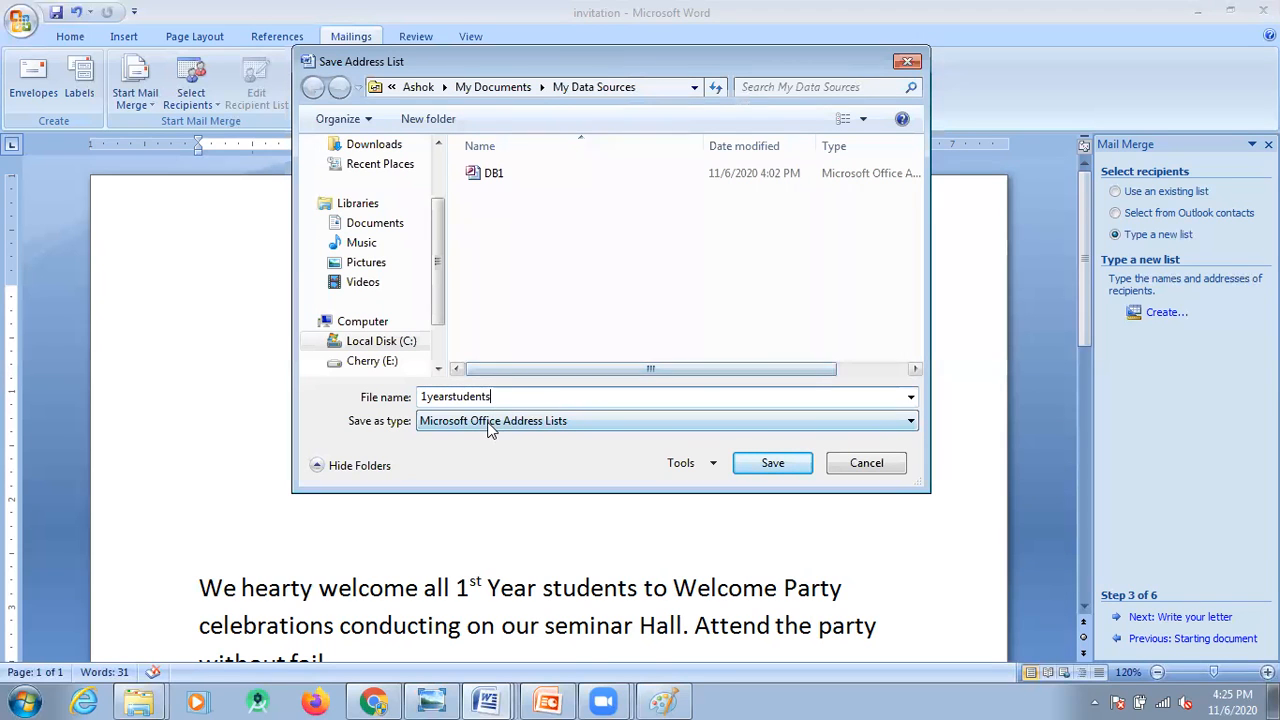
{"action": "left_click", "coordinate": [772, 464]}
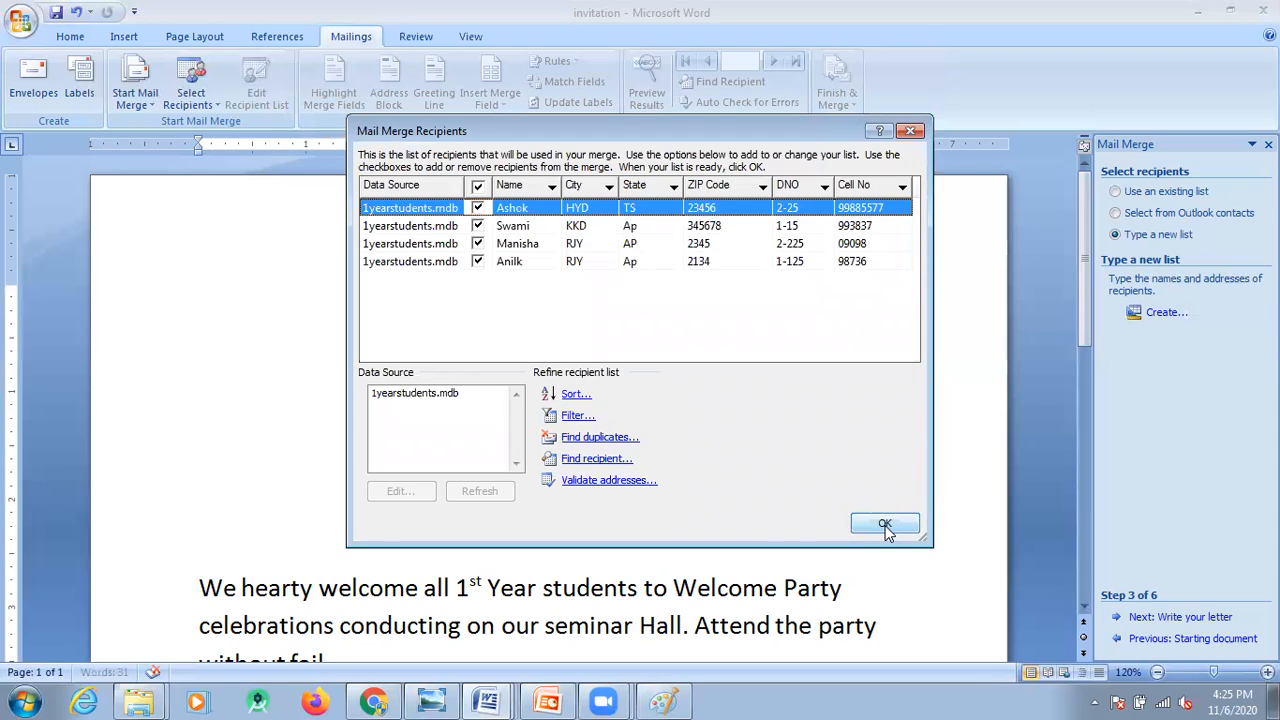
{"action": "left_click", "coordinate": [885, 527]}
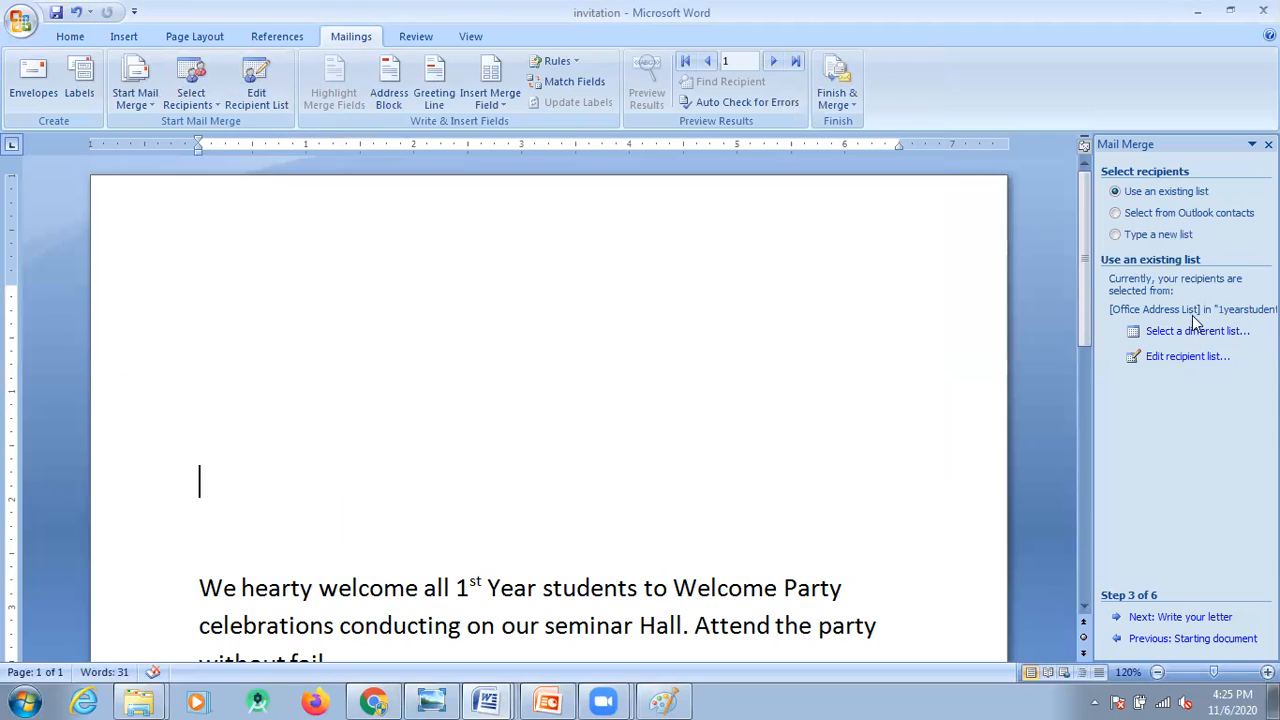
Advance the mail merge to the letter-writing stage and open the address block settings
{"action": "left_click", "coordinate": [1155, 620]}
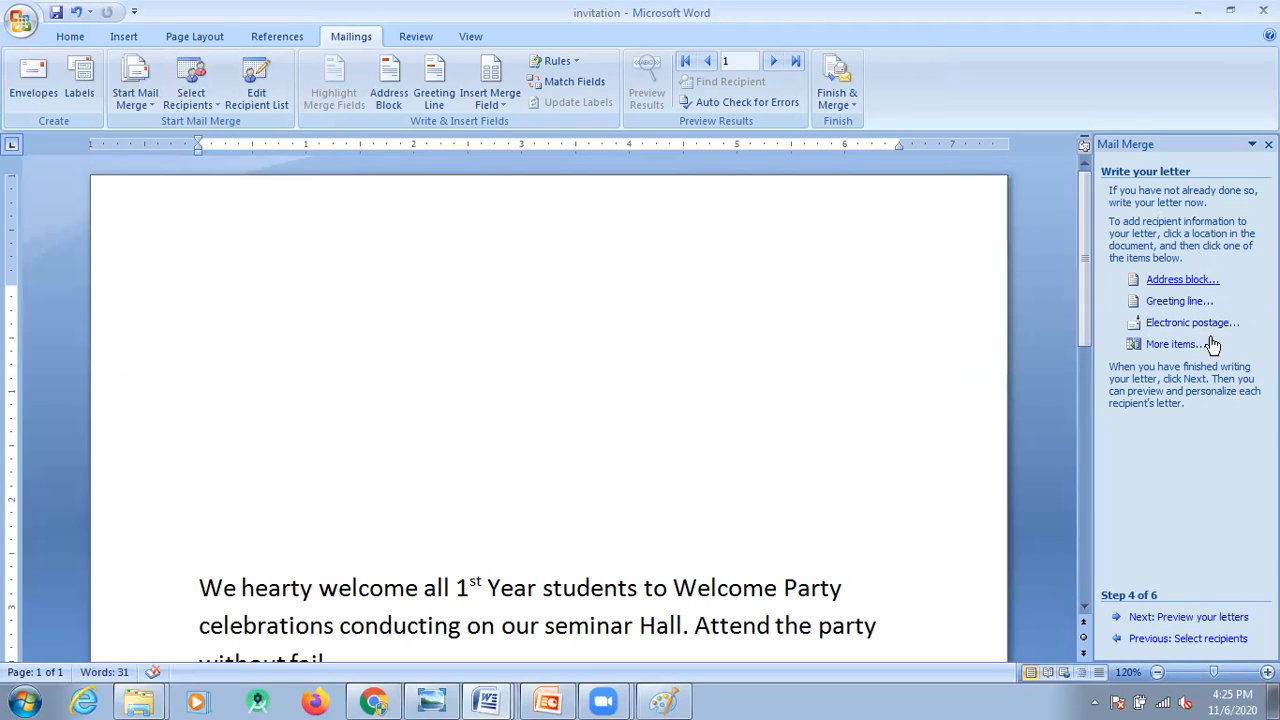
{"action": "left_click", "coordinate": [1183, 283]}
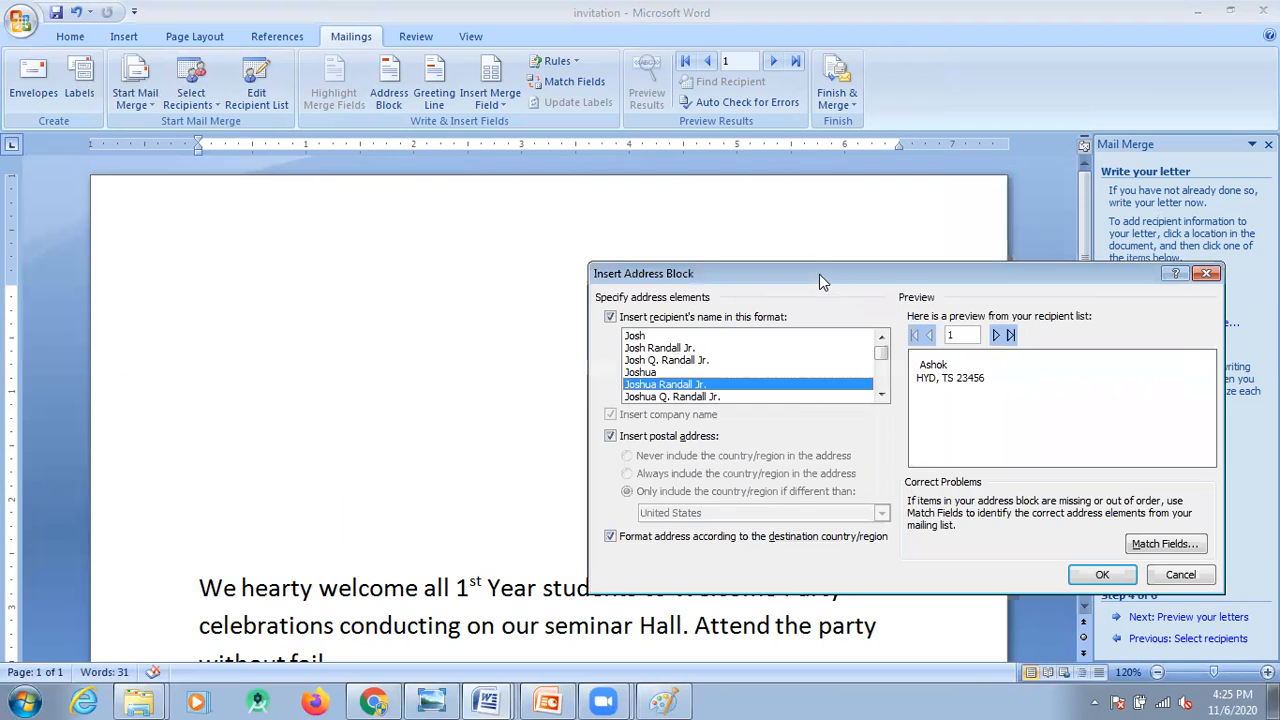
{"action": "left_click_drag", "start_coordinate": [819, 274], "coordinate": [702, 179]}
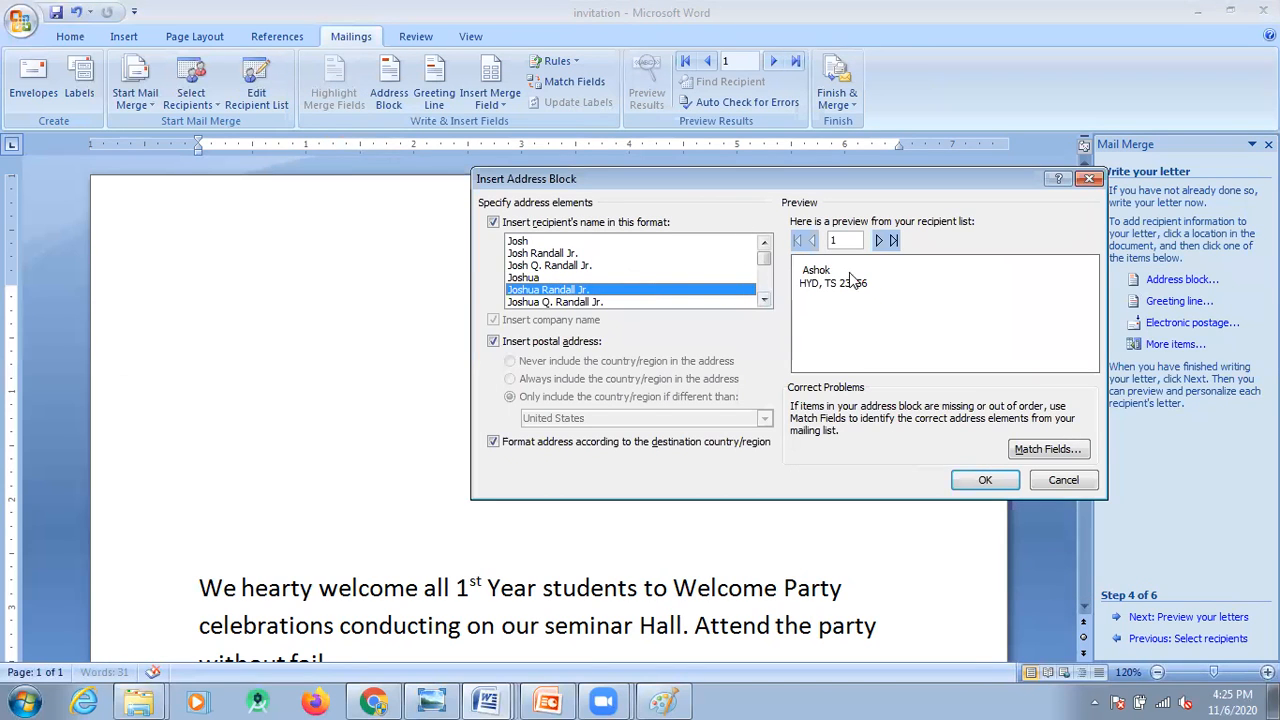
Compare how the single-person, Mr. and couple name formats look in the address block preview
{"action": "left_click", "coordinate": [576, 267]}
{"action": "left_click", "coordinate": [552, 301]}
{"action": "scroll", "coordinate": [575, 288], "scroll_direction": "down", "scroll_amount": 1}
{"action": "left_click", "coordinate": [568, 279]}
{"action": "left_click", "coordinate": [570, 289]}
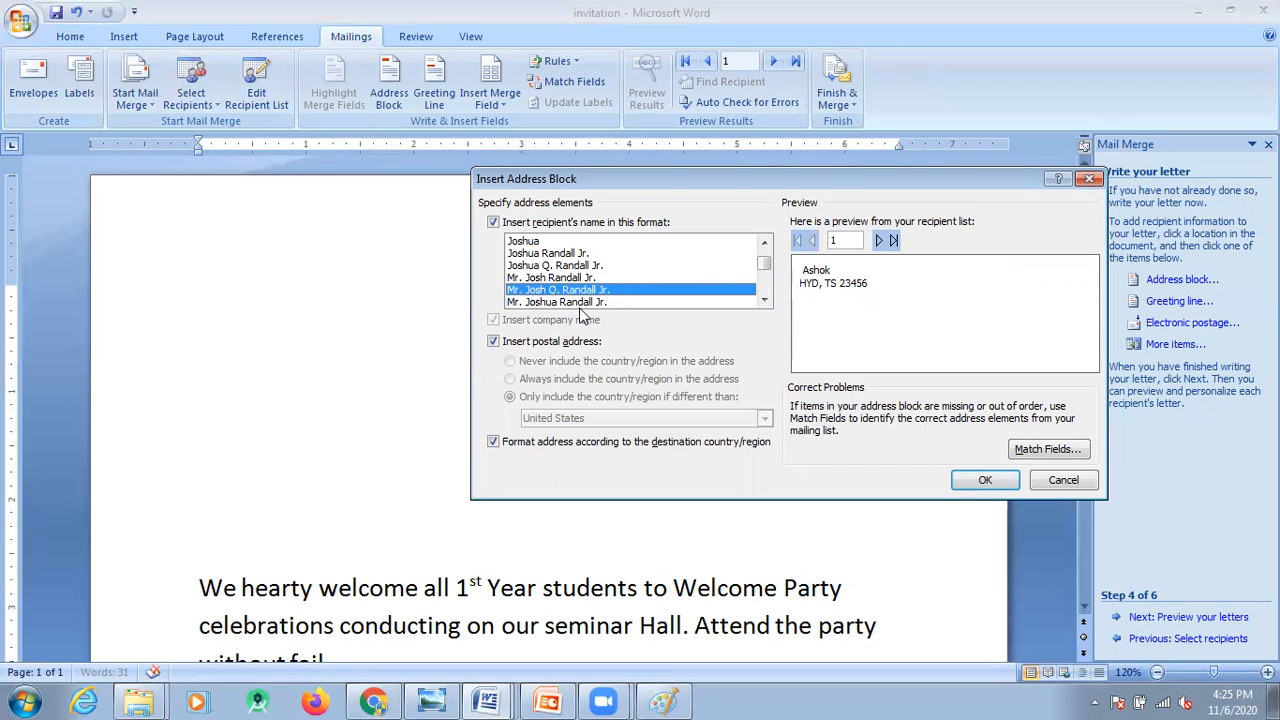
{"action": "scroll", "coordinate": [587, 296], "scroll_direction": "down", "scroll_amount": 2}
{"action": "left_click", "coordinate": [588, 290]}
{"action": "left_click", "coordinate": [582, 278]}
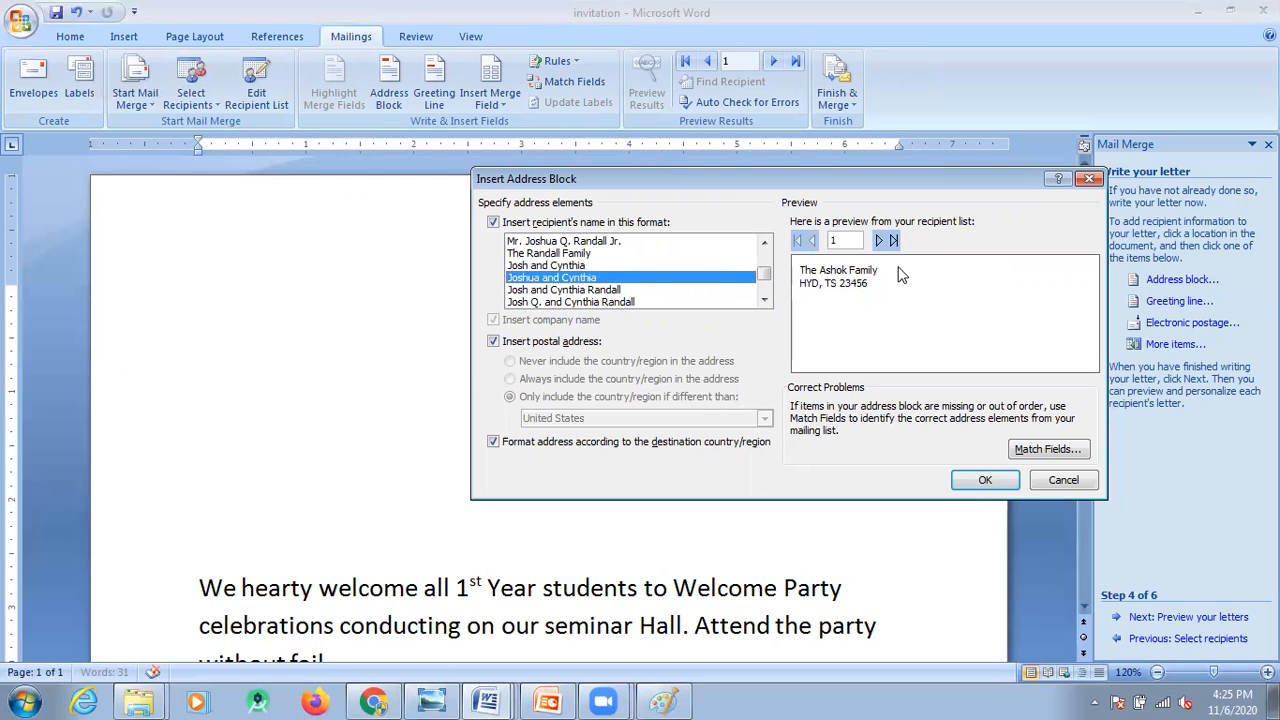
{"action": "scroll", "coordinate": [578, 290], "scroll_direction": "down", "scroll_amount": 1}
{"action": "left_click", "coordinate": [575, 289]}
{"action": "scroll", "coordinate": [575, 290], "scroll_direction": "up", "scroll_amount": 3}
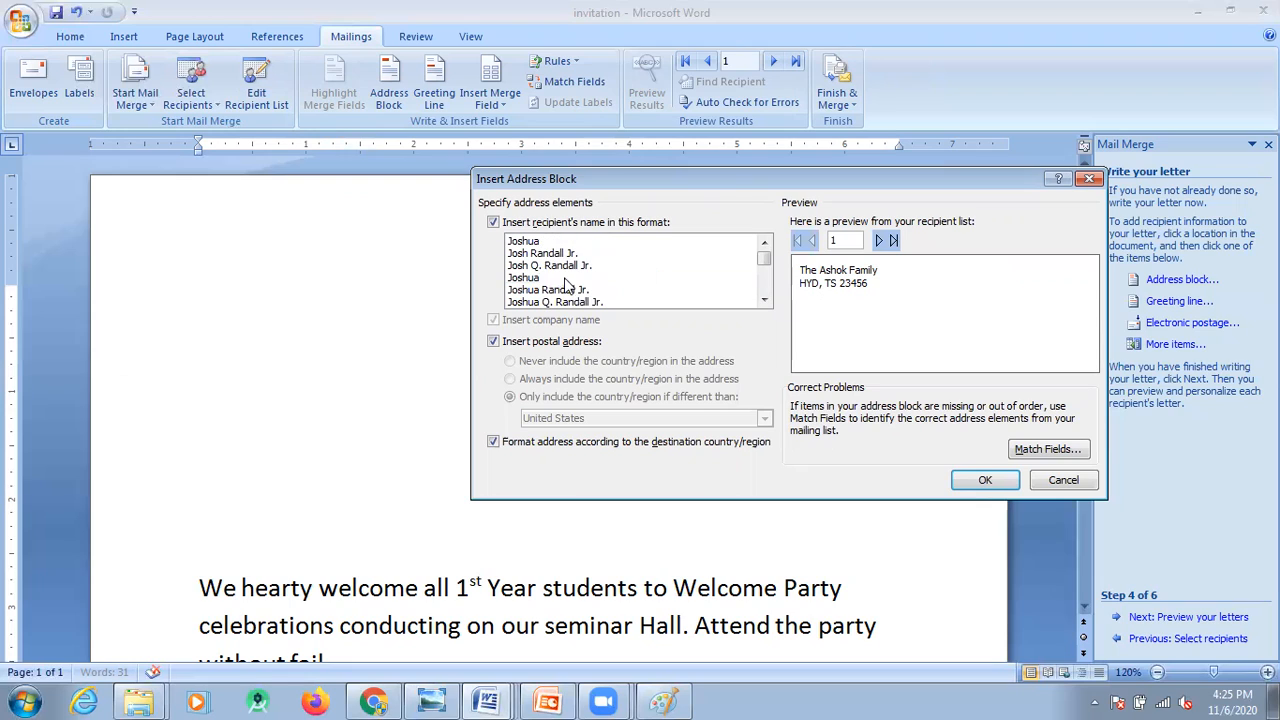
Compare the short, full, family and married-couple name formats in the address block preview
{"action": "left_click", "coordinate": [543, 255]}
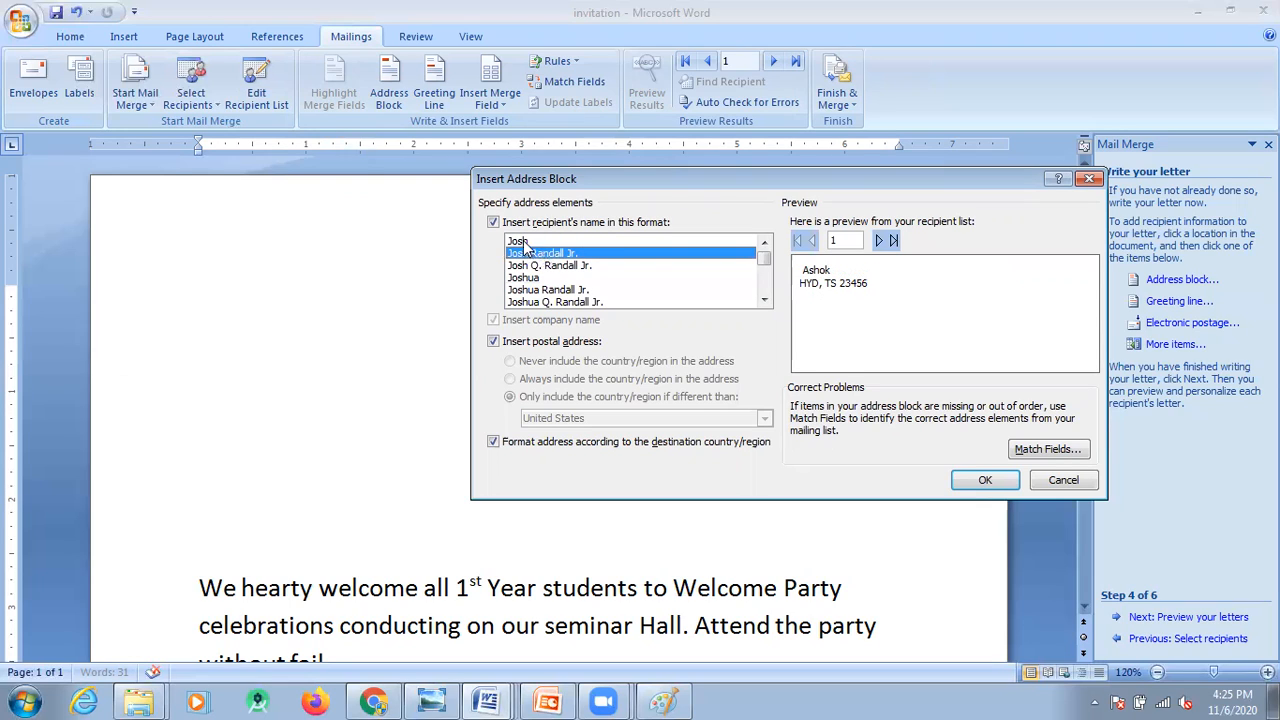
{"action": "left_click", "coordinate": [528, 243]}
{"action": "left_click", "coordinate": [538, 256]}
{"action": "left_click", "coordinate": [548, 278]}
{"action": "left_click", "coordinate": [545, 290]}
{"action": "scroll", "coordinate": [546, 292], "scroll_direction": "down", "scroll_amount": 1}
{"action": "left_click", "coordinate": [547, 290]}
{"action": "scroll", "coordinate": [548, 294], "scroll_direction": "down", "scroll_amount": 1}
{"action": "left_click", "coordinate": [548, 290]}
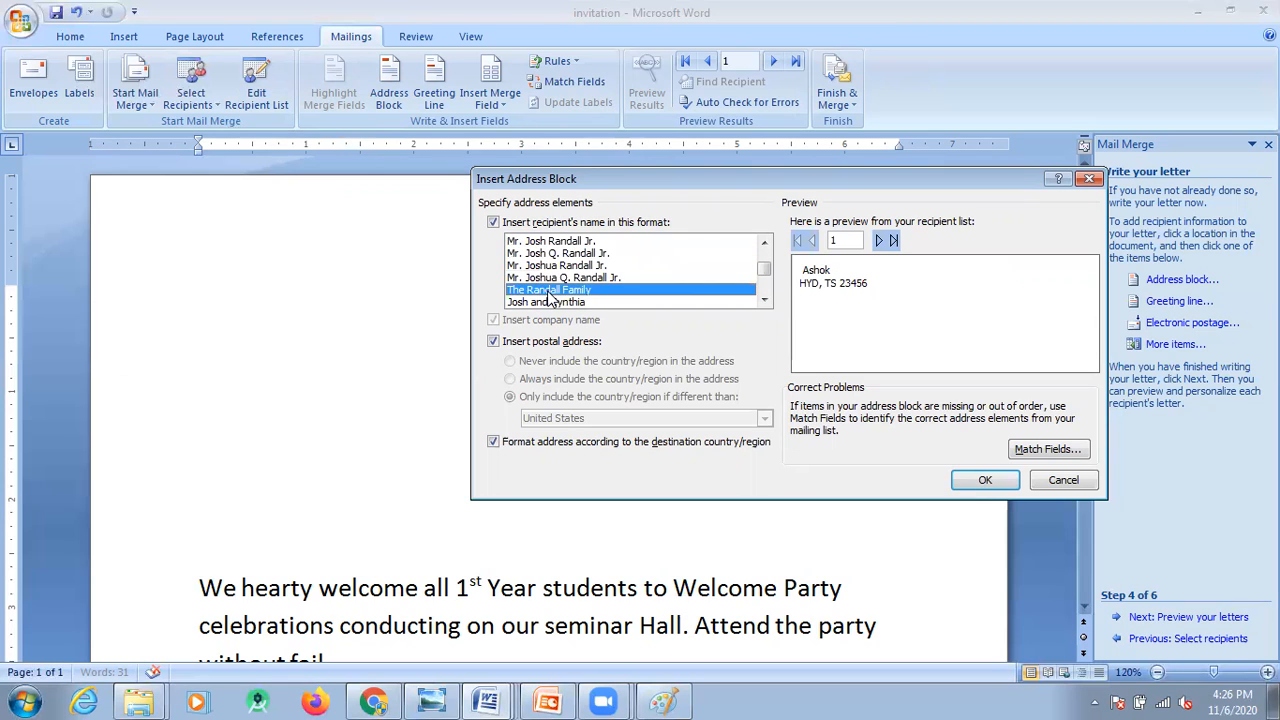
{"action": "scroll", "coordinate": [549, 298], "scroll_direction": "down", "scroll_amount": 1}
{"action": "left_click", "coordinate": [557, 301]}
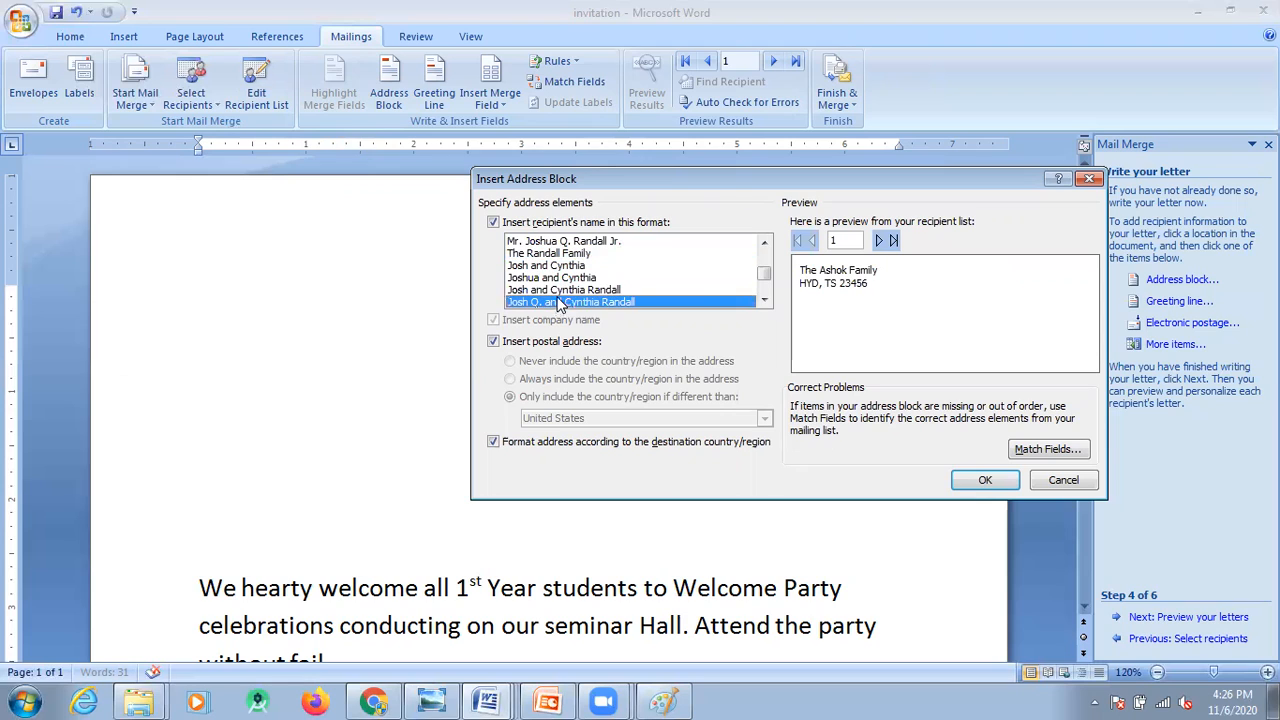
{"action": "scroll", "coordinate": [560, 300], "scroll_direction": "down", "scroll_amount": 2}
{"action": "left_click", "coordinate": [562, 291]}
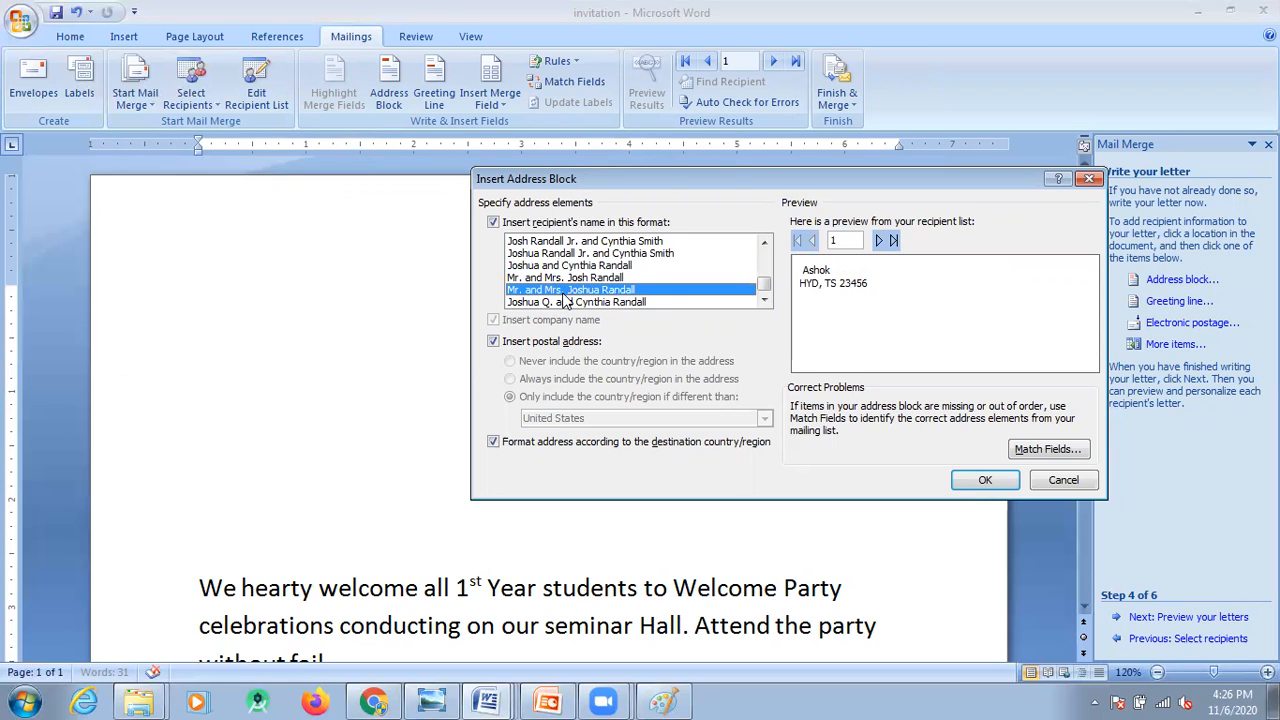
{"action": "left_click", "coordinate": [567, 304]}
Choose the name format with full first name, last name and Jr. but no middle initial, and insert the address block above the letter text
{"action": "scroll", "coordinate": [567, 305], "scroll_direction": "up", "scroll_amount": 5}
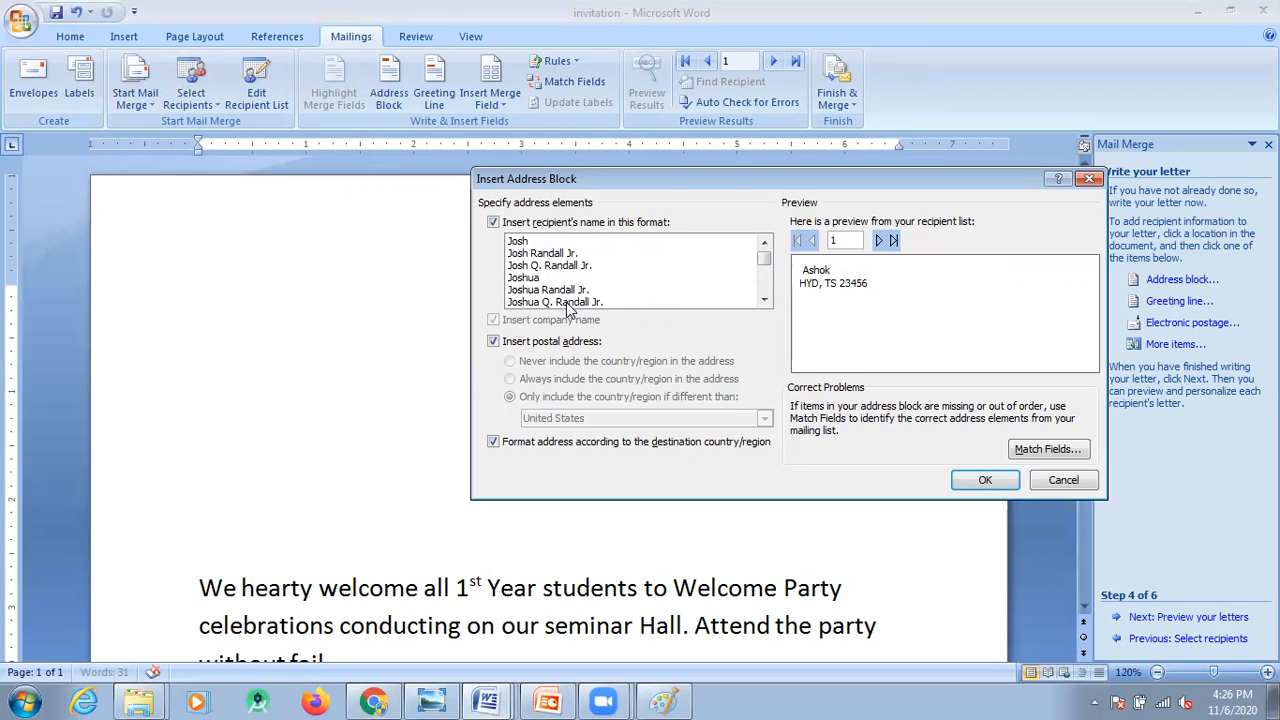
{"action": "left_click", "coordinate": [567, 290]}
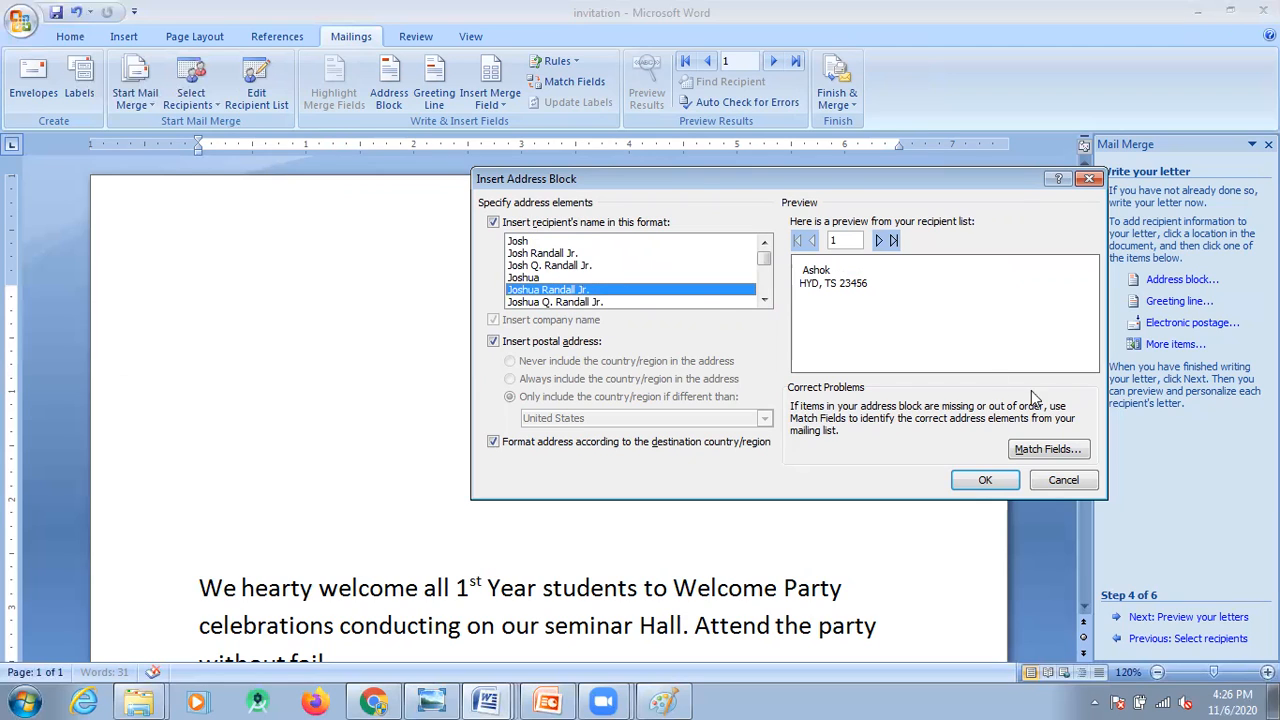
{"action": "left_click", "coordinate": [984, 481]}
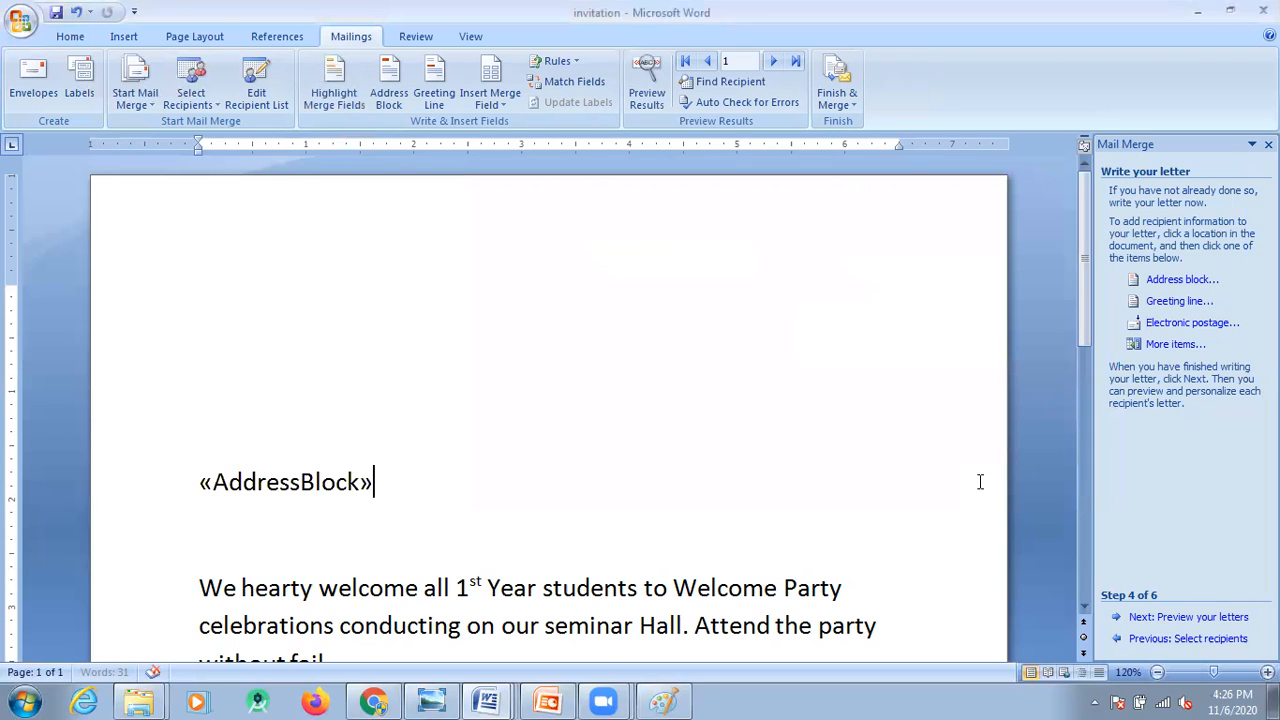
Check the address block's placement in the invitation letter and advance the mail merge to the letter preview stage
{"action": "scroll", "coordinate": [384, 500], "scroll_direction": "down", "scroll_amount": 2}
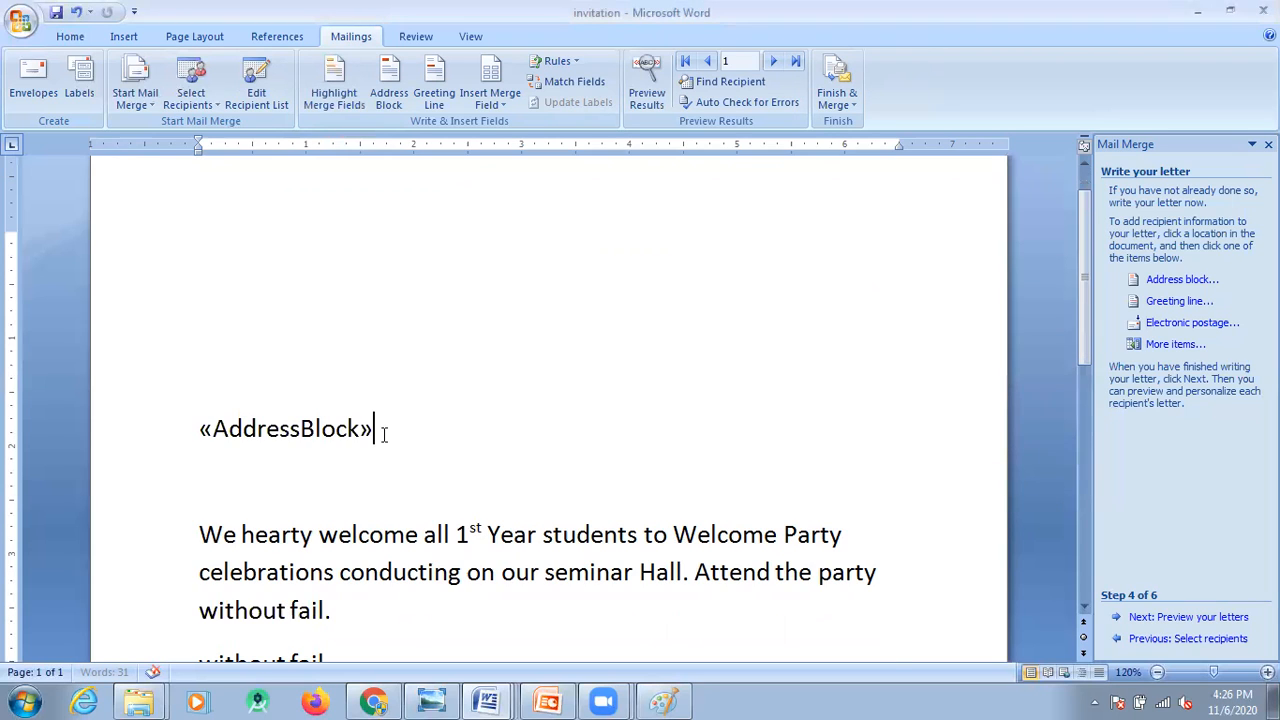
{"action": "scroll", "coordinate": [320, 390], "scroll_direction": "down", "scroll_amount": 2}
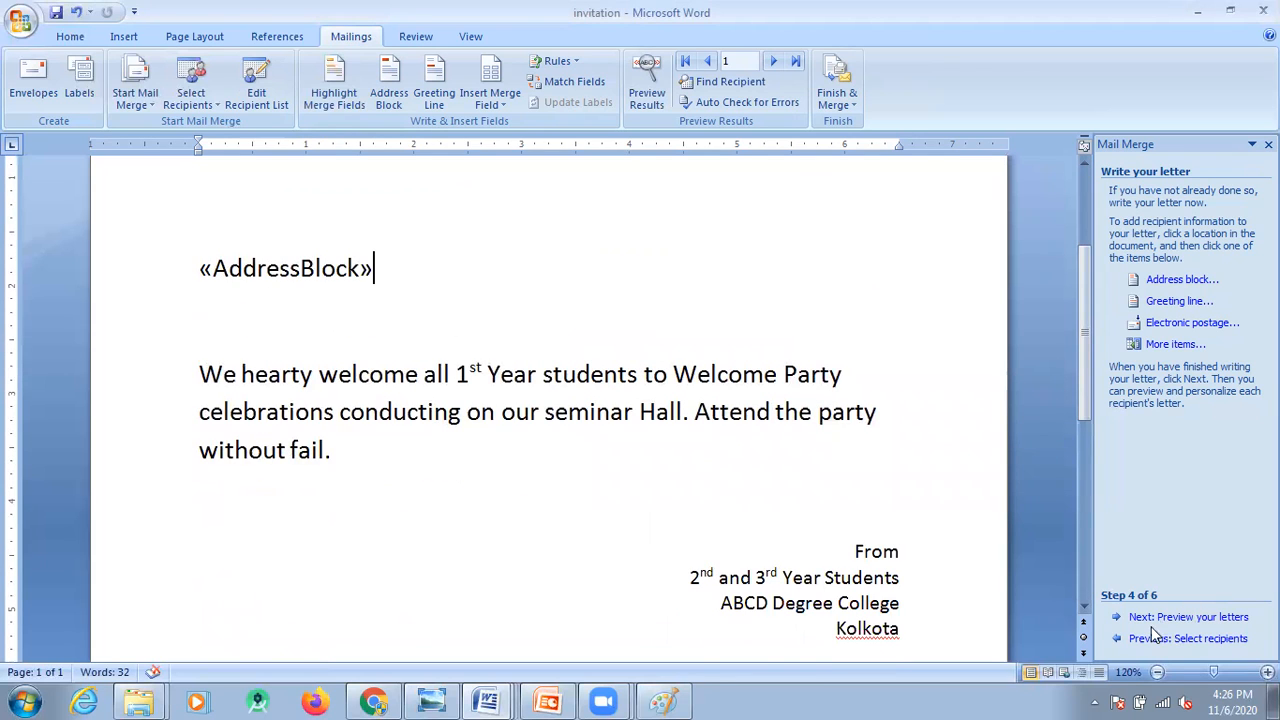
{"action": "left_click", "coordinate": [1186, 618]}
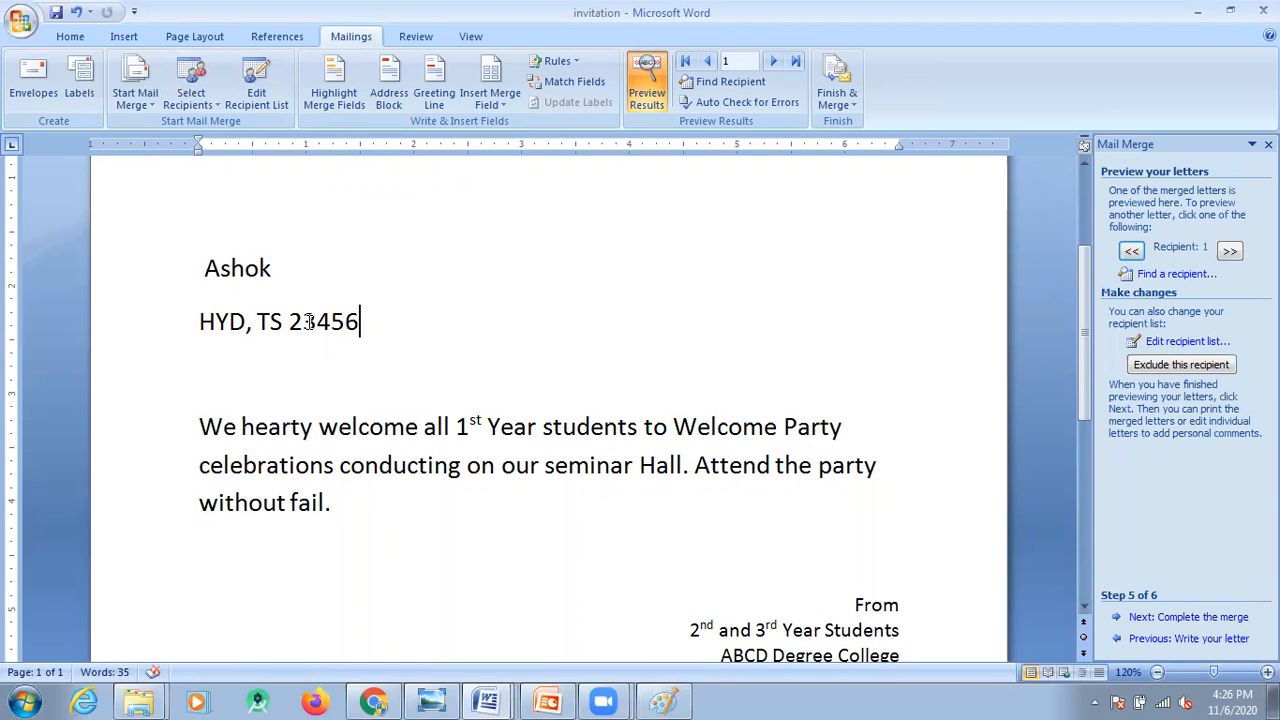
Preview the merged letters for recipients 1 through 4 and return to the first recipient's letter
{"action": "left_click", "coordinate": [774, 62]}
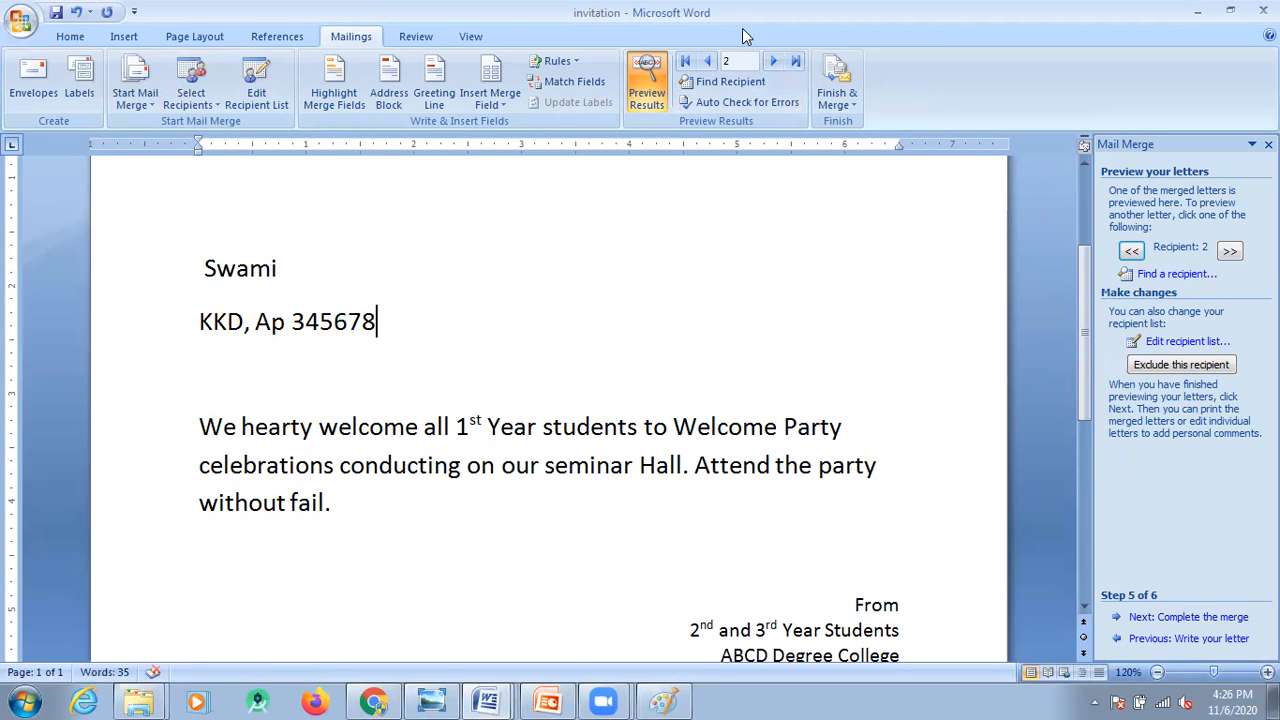
{"action": "left_click", "coordinate": [708, 62]}
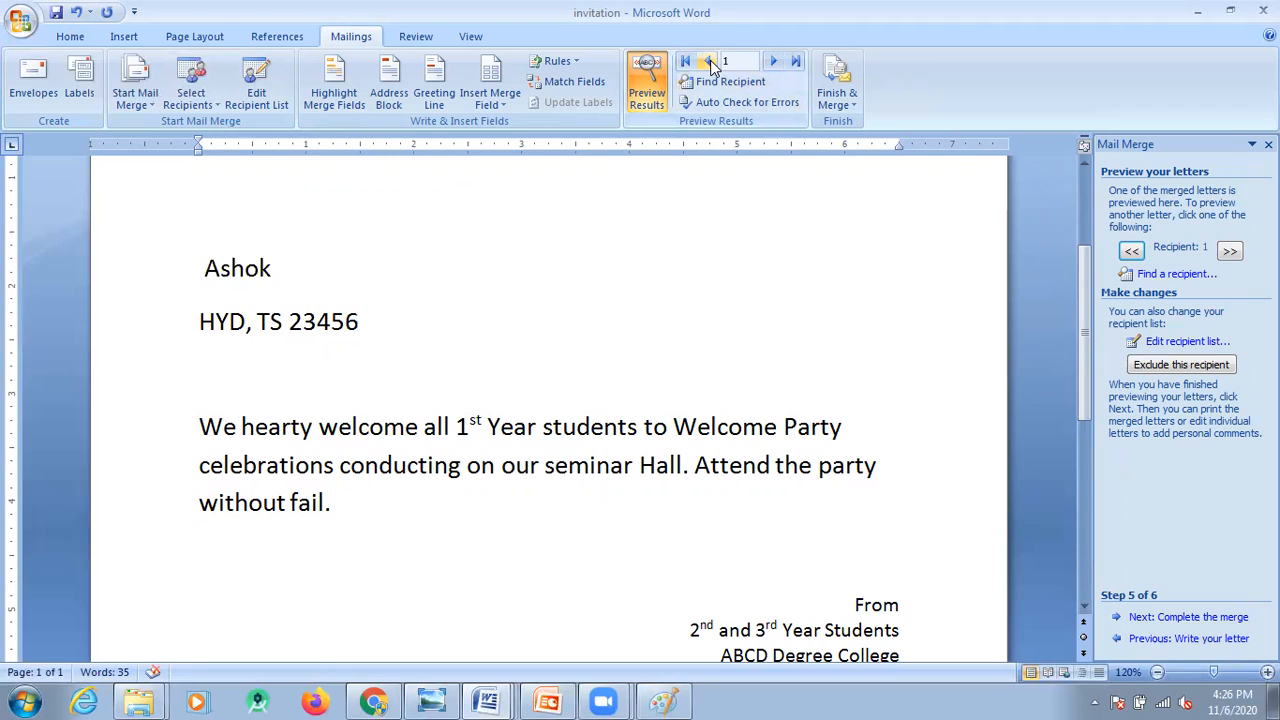
{"action": "left_click", "coordinate": [772, 62]}
{"action": "left_click", "coordinate": [772, 62]}
{"action": "left_click", "coordinate": [772, 62]}
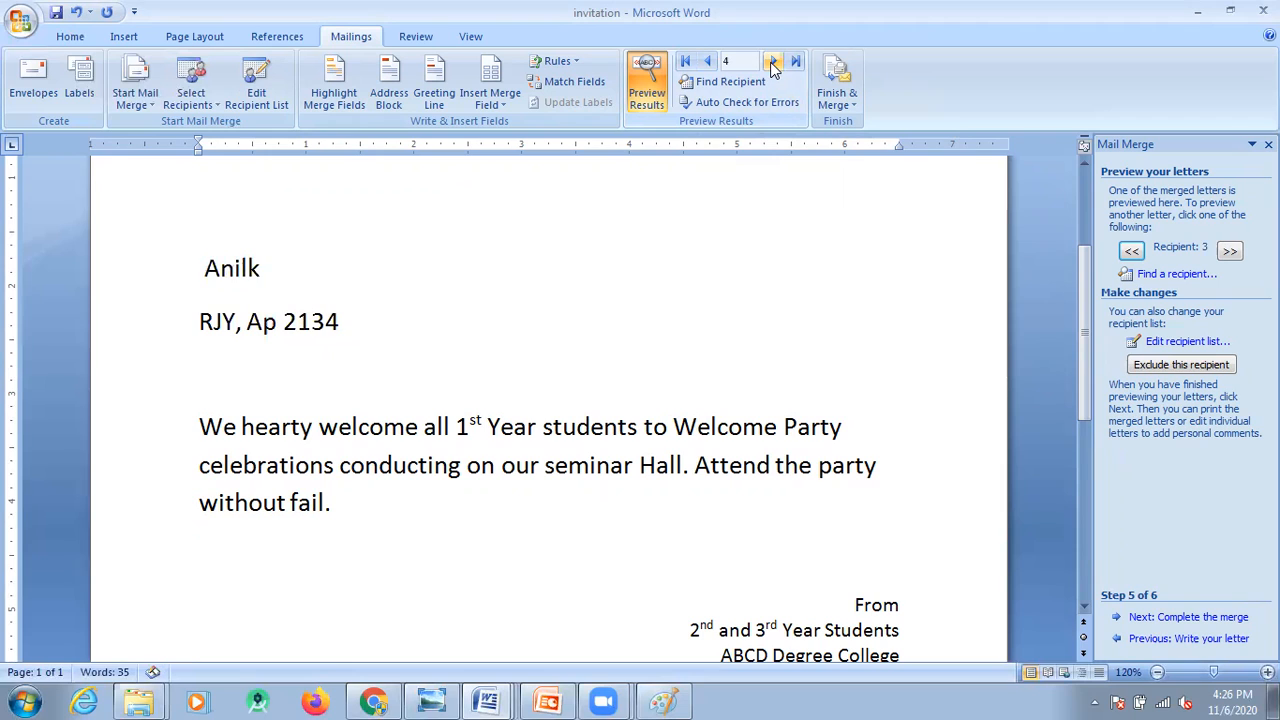
{"action": "left_click", "coordinate": [708, 62]}
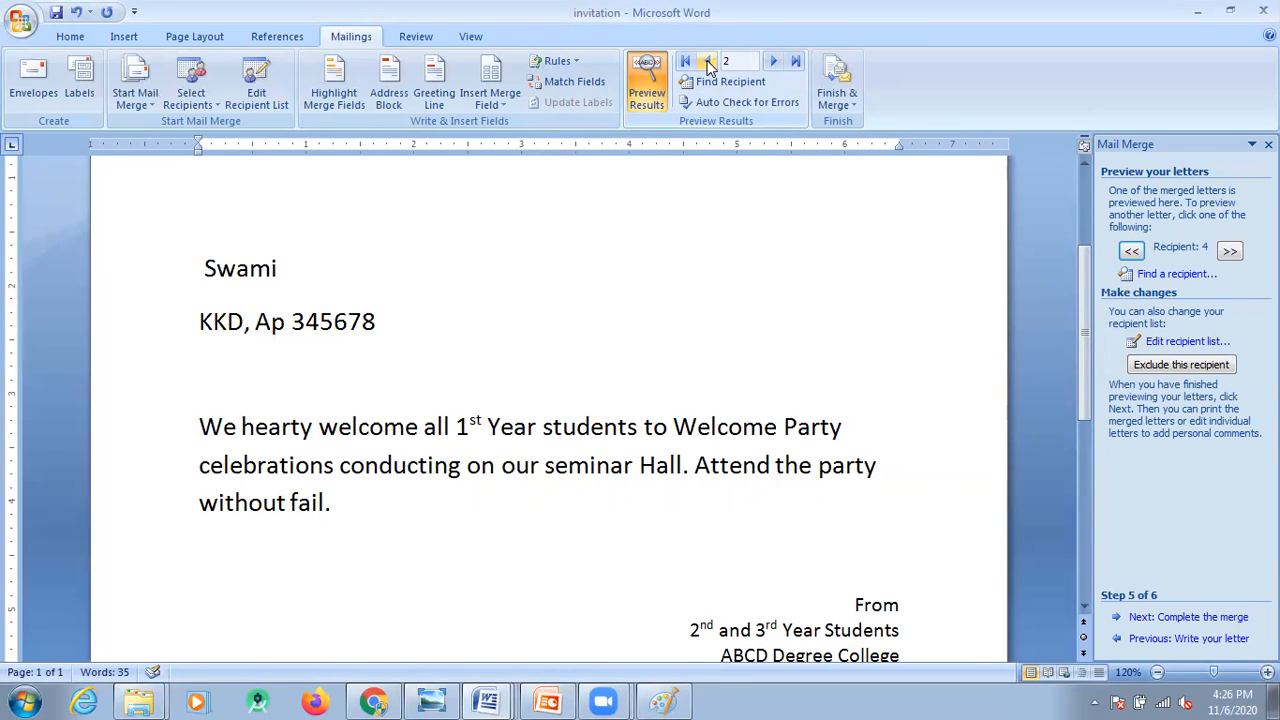
{"action": "left_click", "coordinate": [708, 62]}
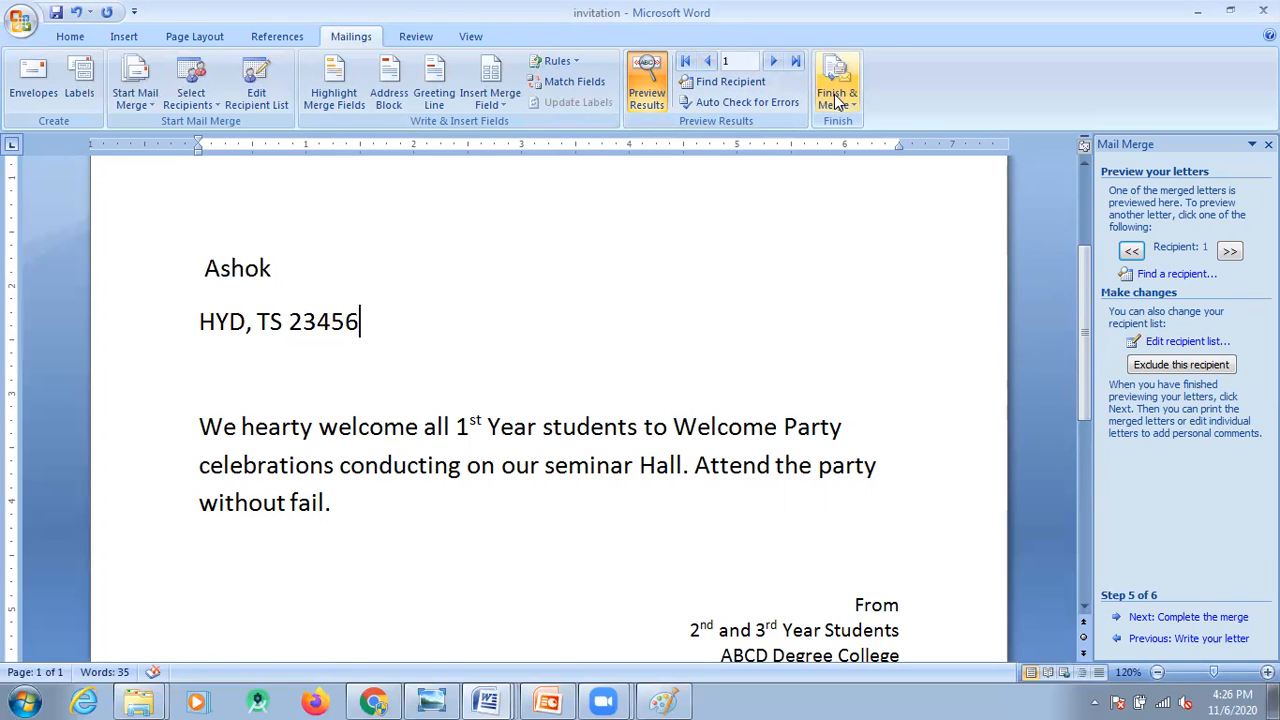
Look over the Finish & Merge output options and advance the mail merge to its completion stage
{"action": "left_click", "coordinate": [832, 97]}
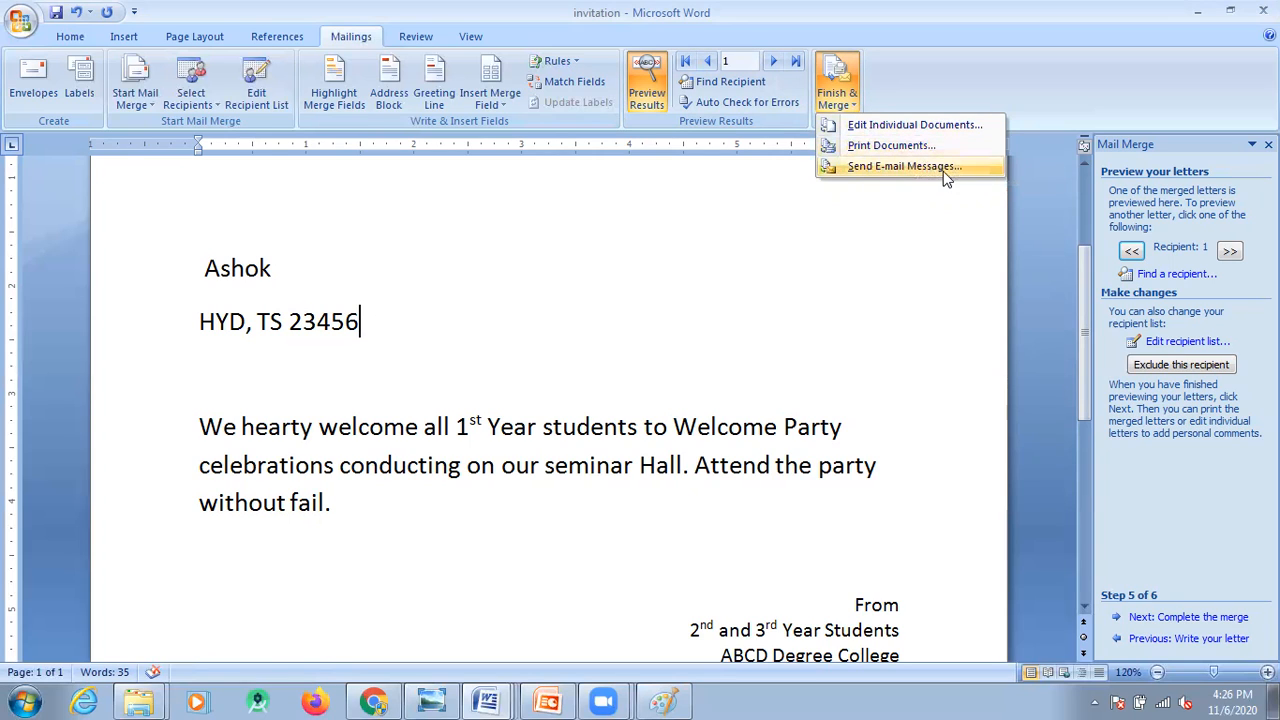
{"action": "left_click", "coordinate": [763, 300]}
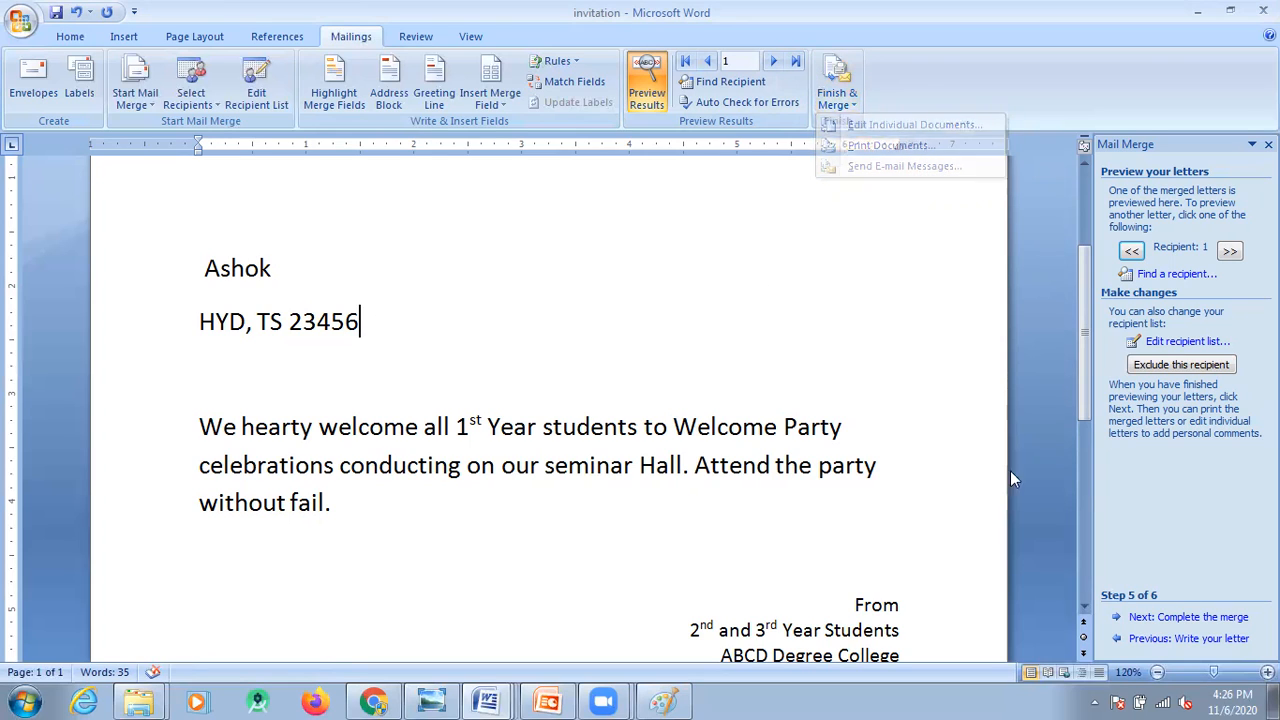
{"action": "left_click", "coordinate": [1211, 620]}
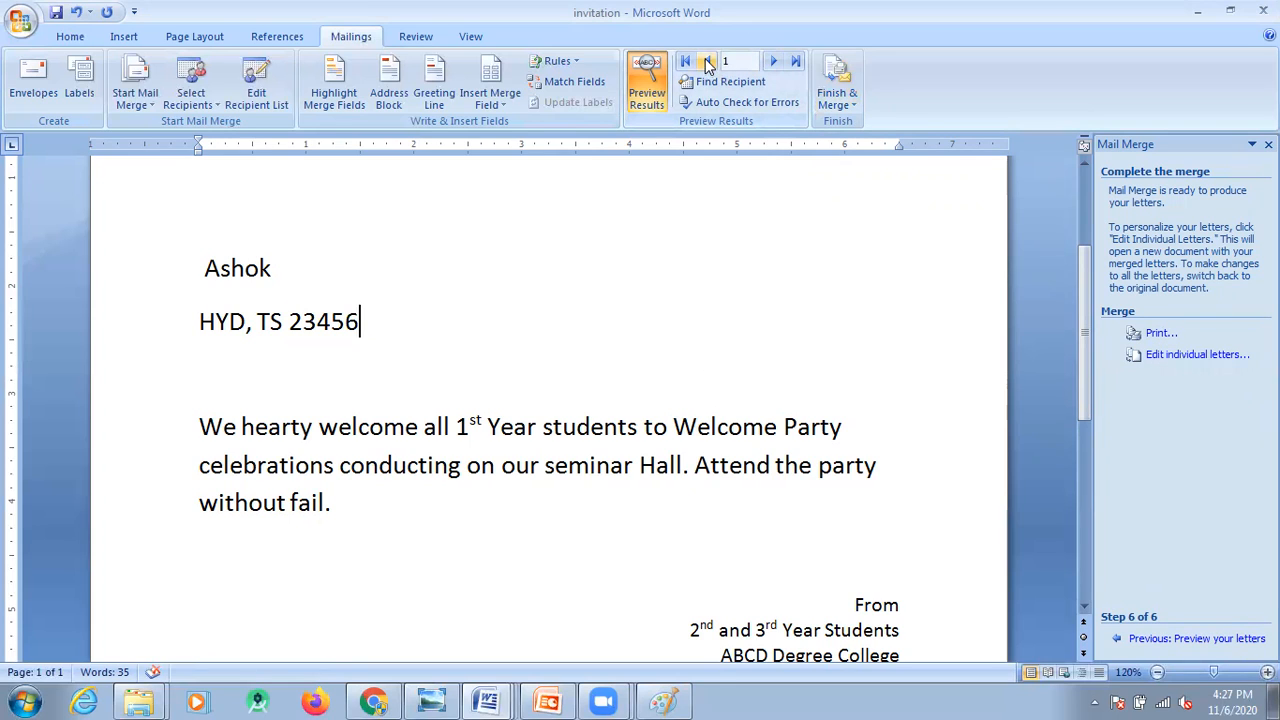
Review the completed merge's letters one by one from the first to the fourth recipient
{"action": "left_click", "coordinate": [773, 62]}
{"action": "left_click", "coordinate": [773, 62]}
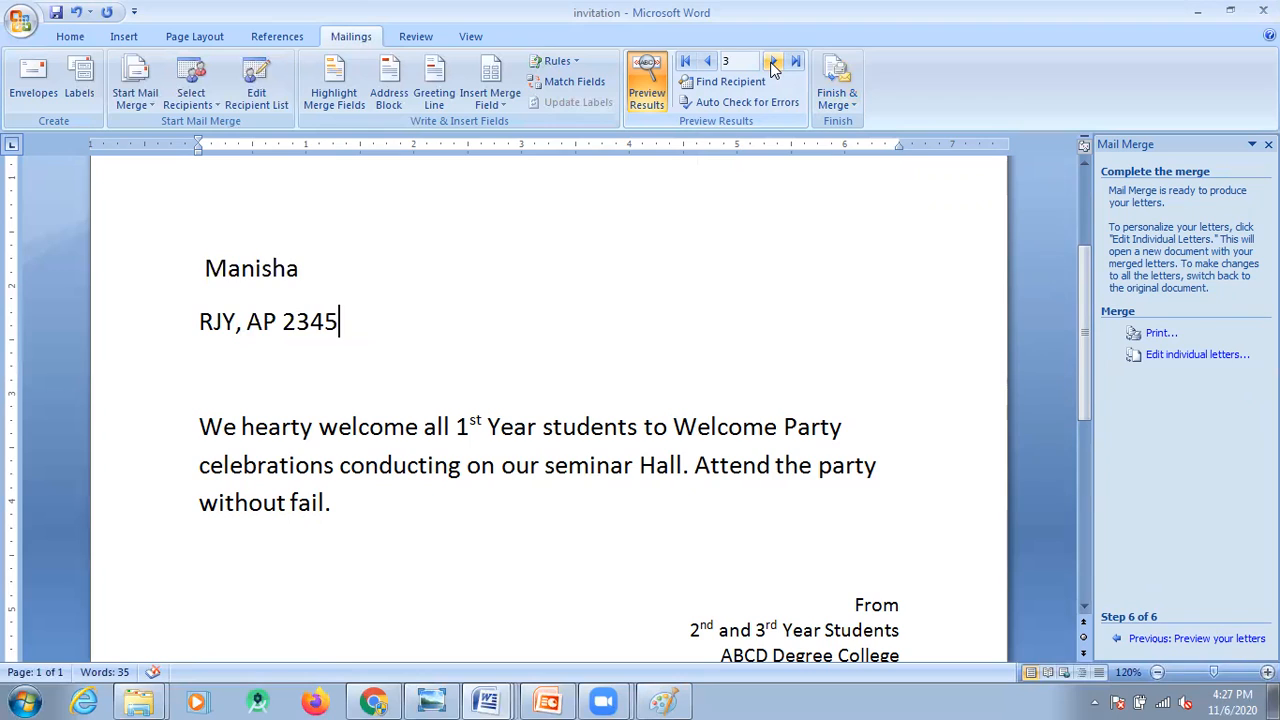
{"action": "left_click", "coordinate": [773, 62]}
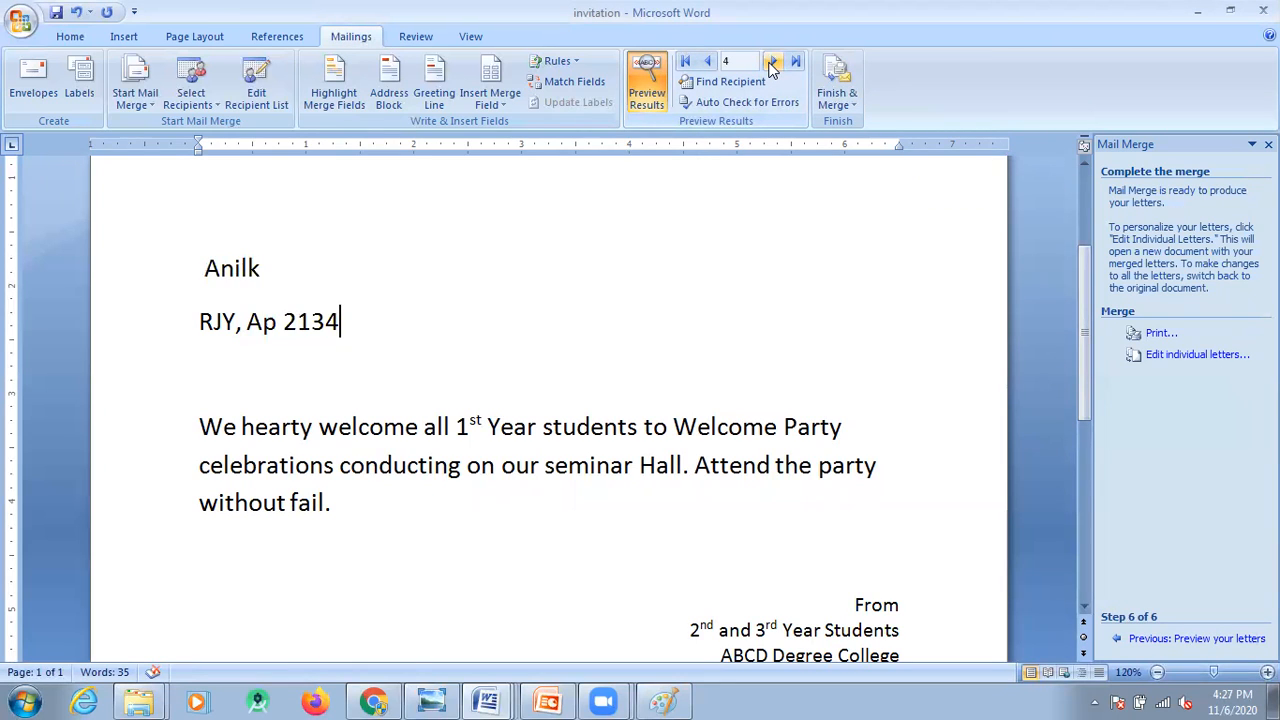